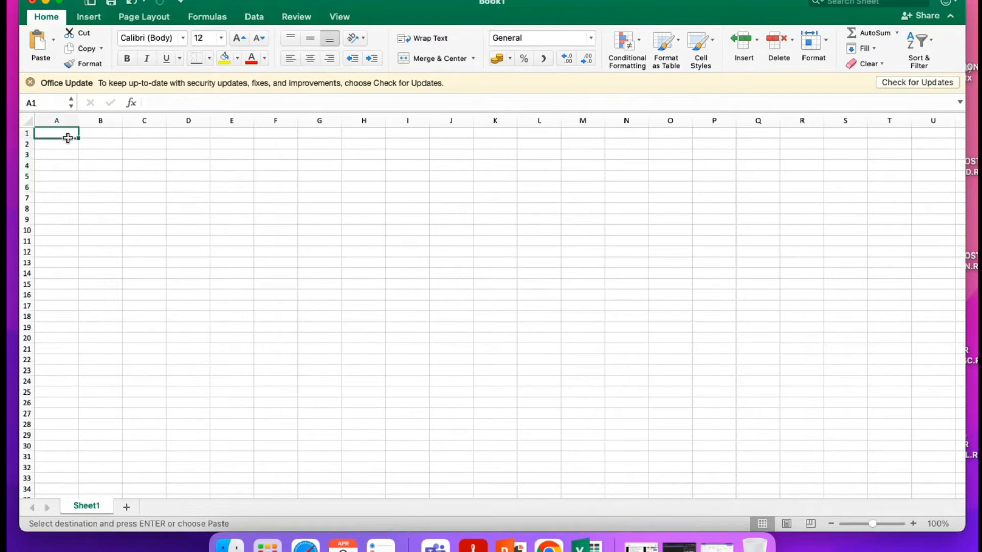
Step: Paste the copied table of numbers into the empty sheet starting at cell A1
key("super+v")
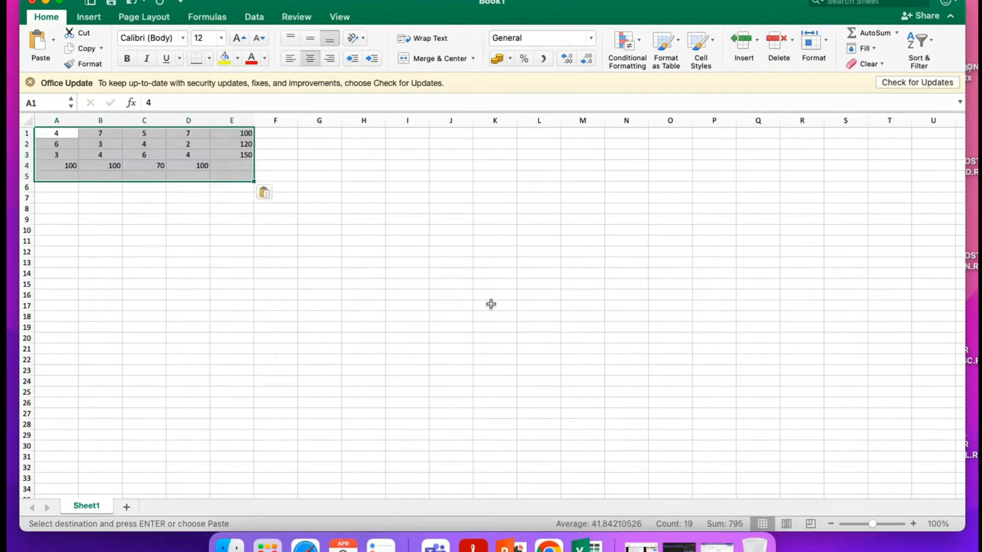
left_click(914, 525)
left_click(913, 525)
left_click(913, 524)
left_click(913, 525)
left_click(914, 524)
left_click(914, 525)
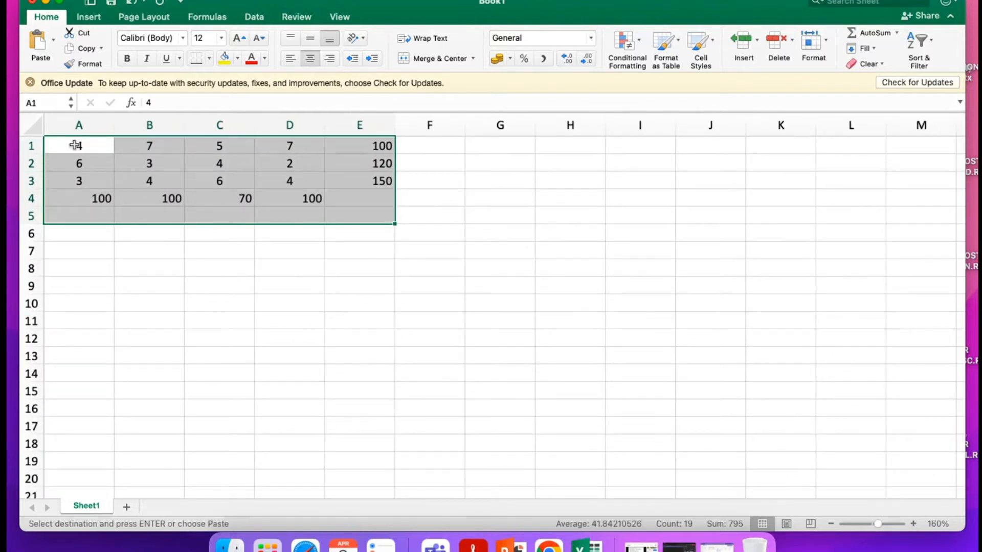
Step: Insert a blank row above the pasted table and a blank column before it
left_click(23, 146)
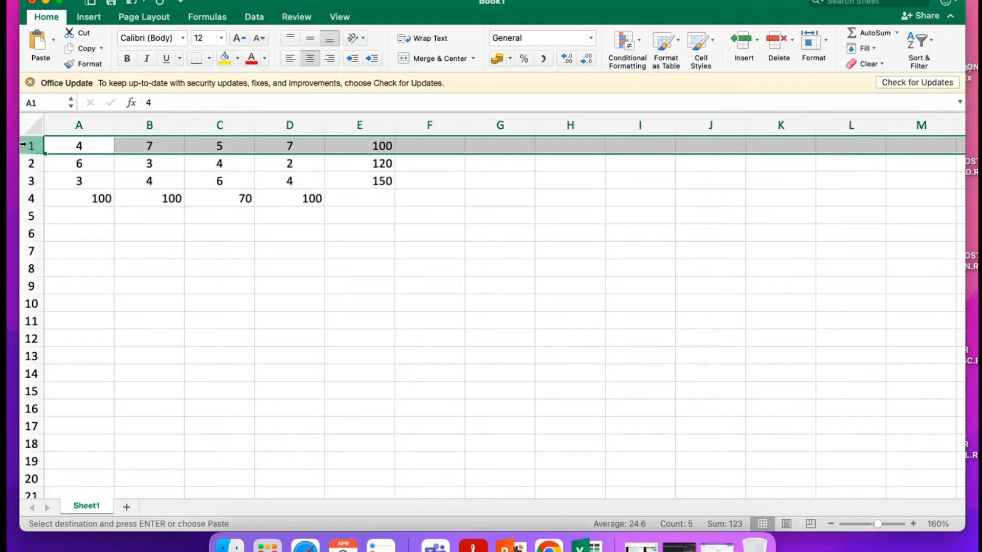
key("ctrl+shift+equal")
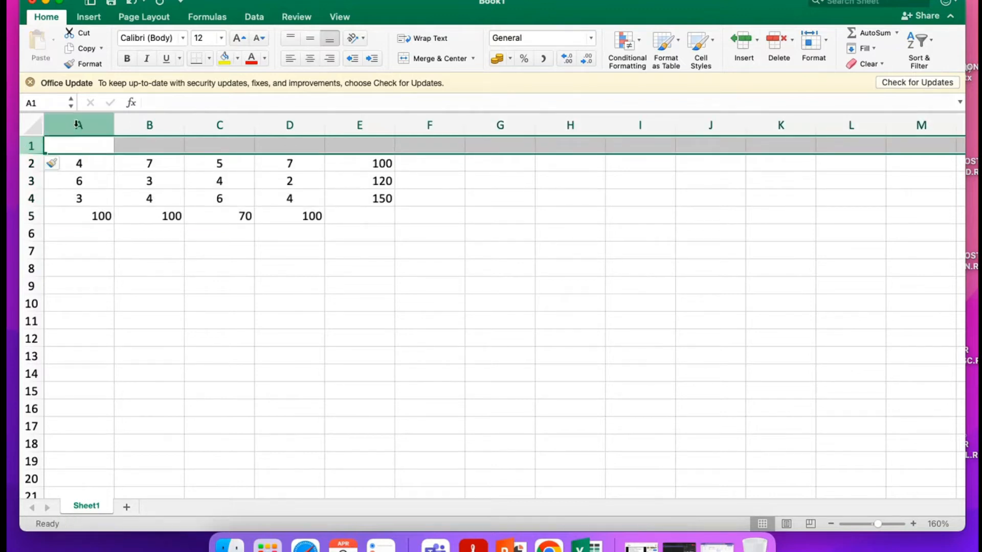
left_click(76, 123)
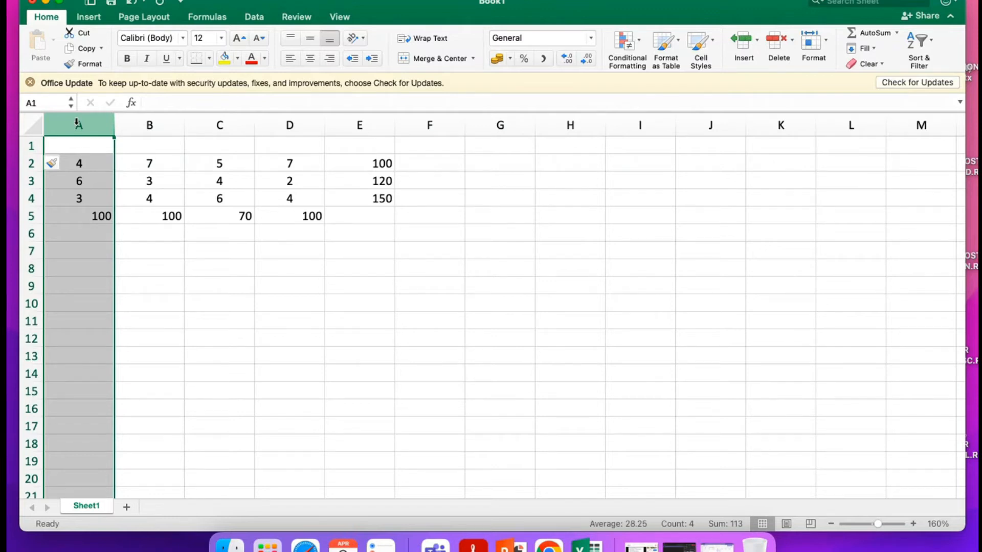
key("ctrl+shift+equal")
key("Down")
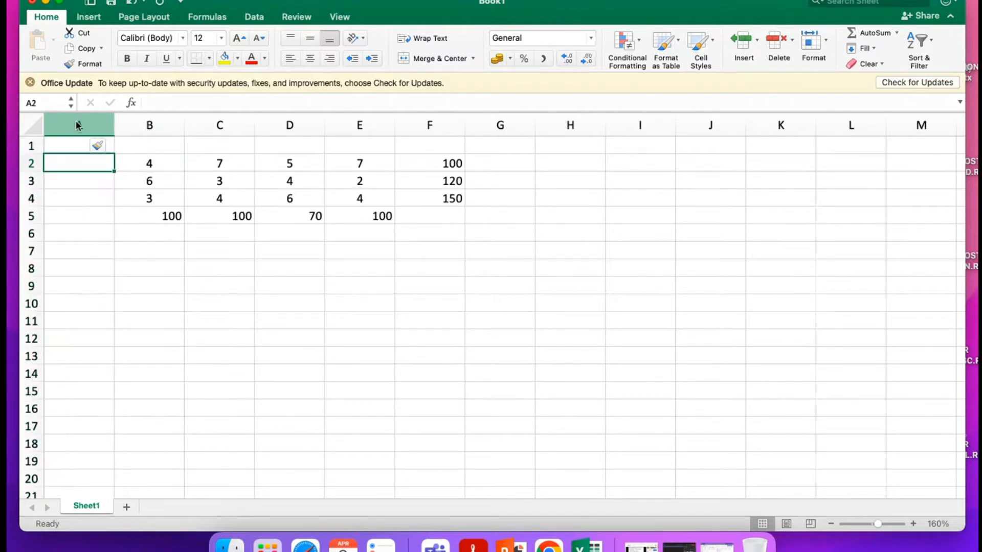
Step: Label the table's rows F1, F2 and F3 in cells A2 to A4
type("F1")
key("Return")
type("F2")
key("Return")
type("F3")
key("Up")
key("Up")
key("Up")
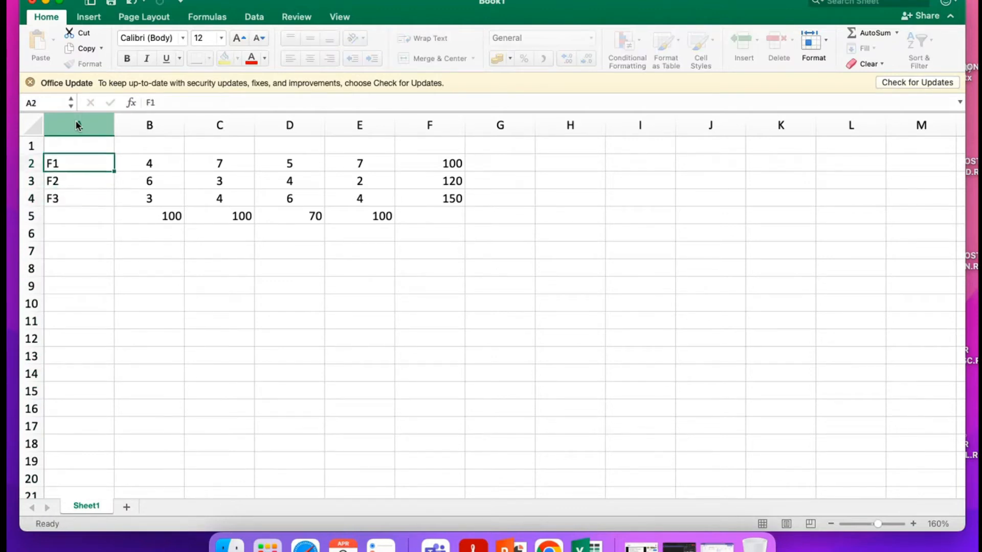
Step: Enter the column headers S1, S2, S3 and S4 in cells B1 to E1
key("Right")
type("S1")
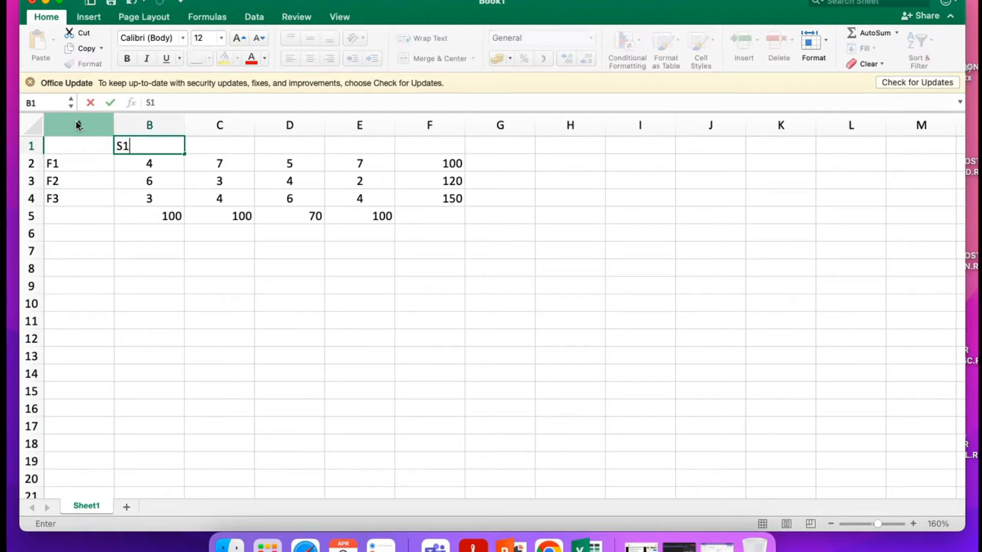
key("Right")
type("S2")
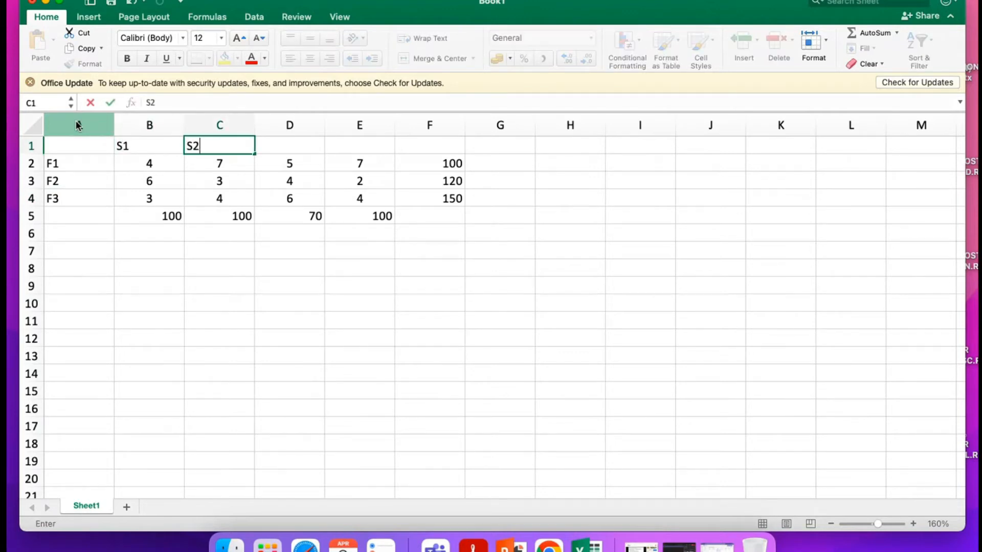
key("Right")
type("S3")
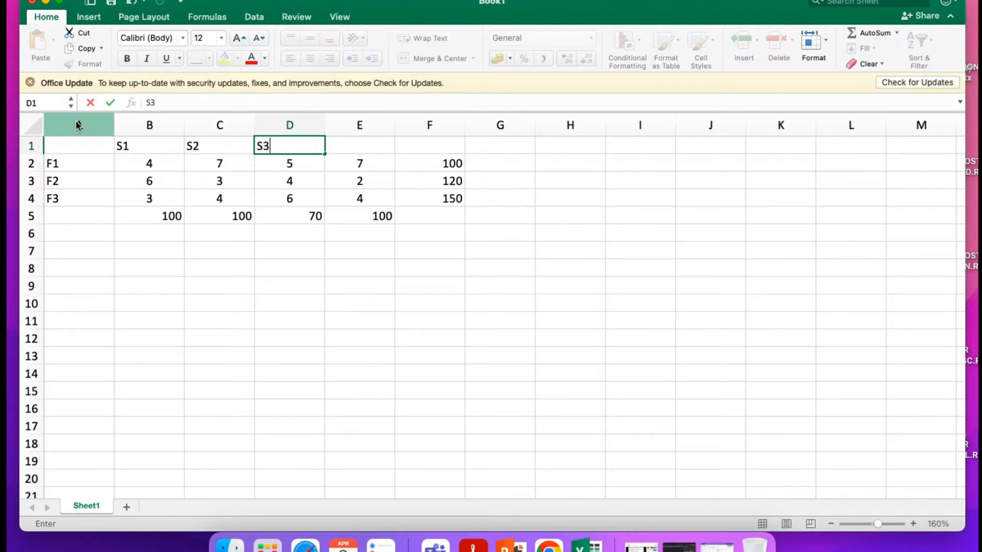
key("Right")
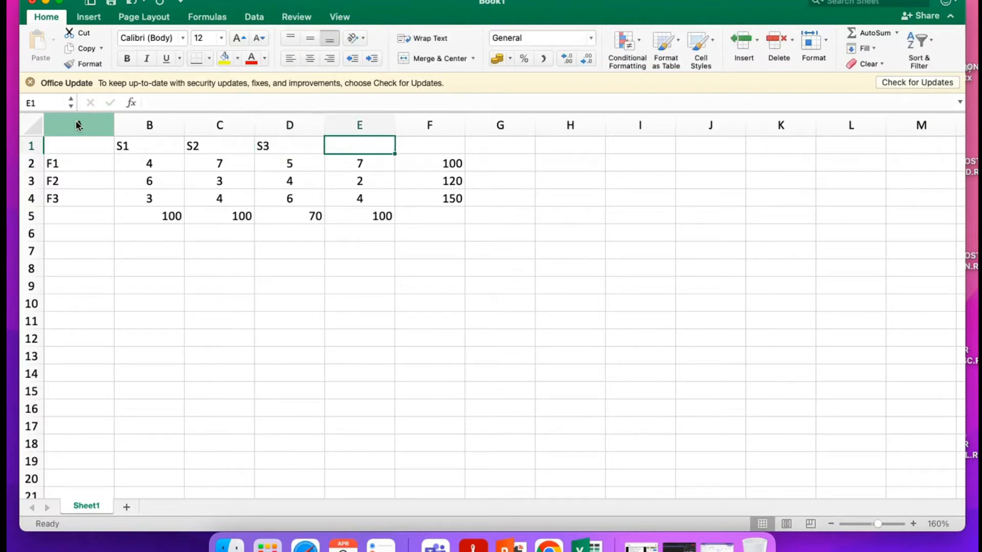
type("S4")
Step: Enter the header DEMAND in cell F1 and the row label SUPPLY in cell A5
key("Right")
type("DEMAND")
key("Return")
key("Down")
key("Down")
key("Down")
key("Left")
key("Left")
key("Left")
key("Left")
key("Left")
type("S")
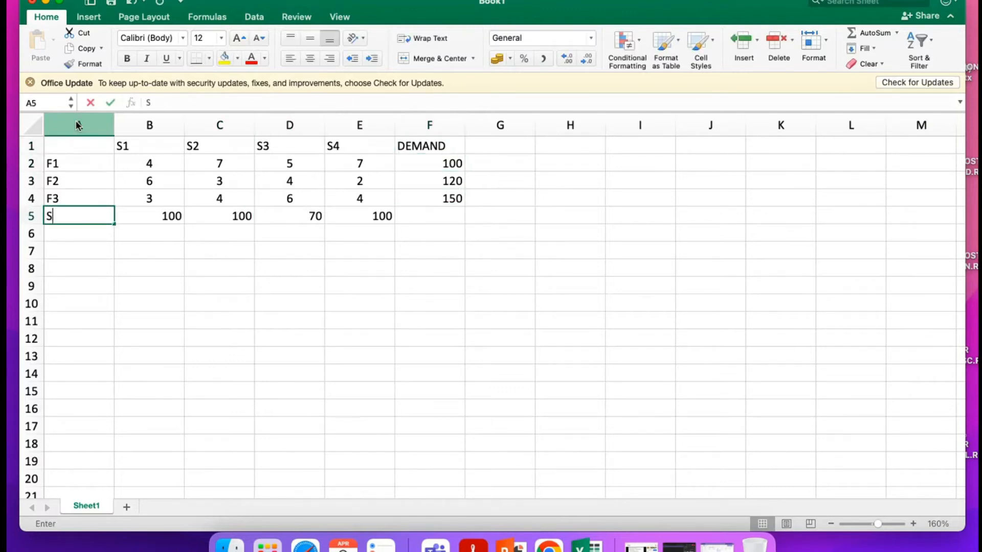
type("UPPLY")
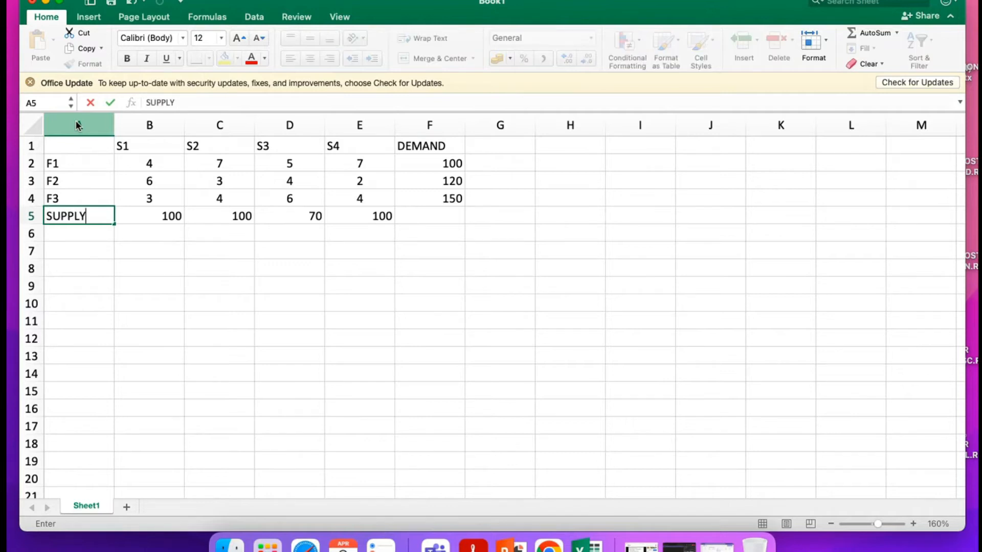
key("Return")
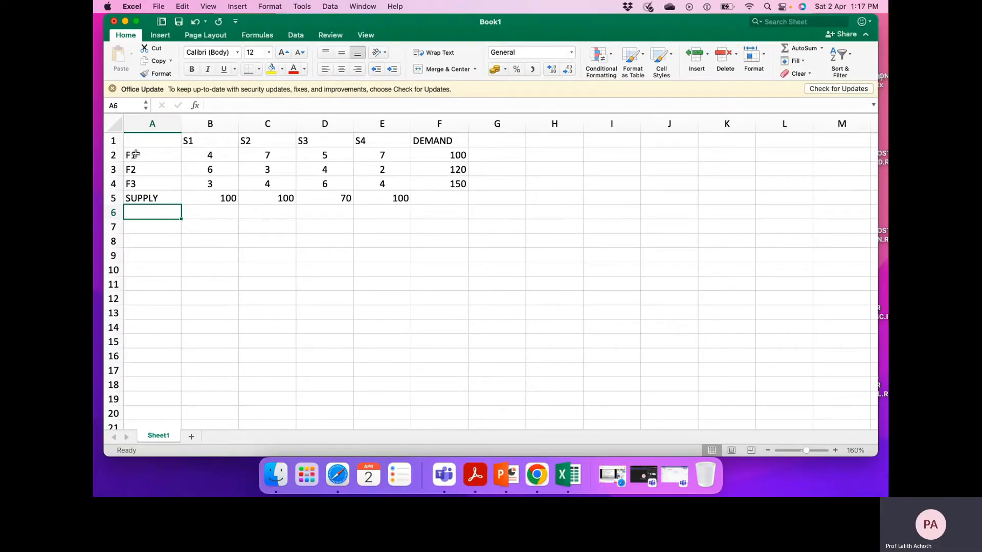
Step: Center the row labels F1 to F3 in A2:A4 and the headers S1 to S4 in B1:E1
left_click_drag(136, 154, 139, 183)
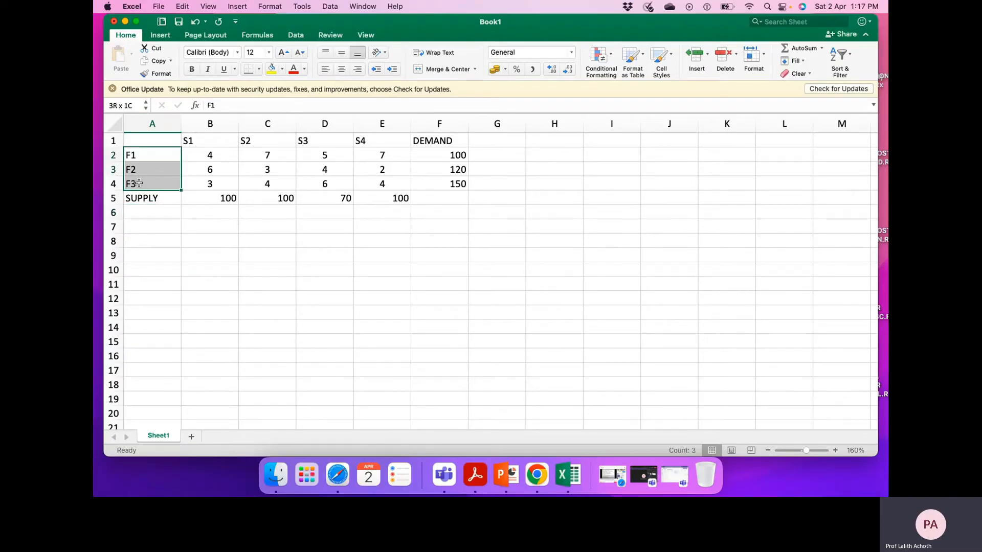
left_click(341, 68)
left_click_drag(200, 141, 359, 136)
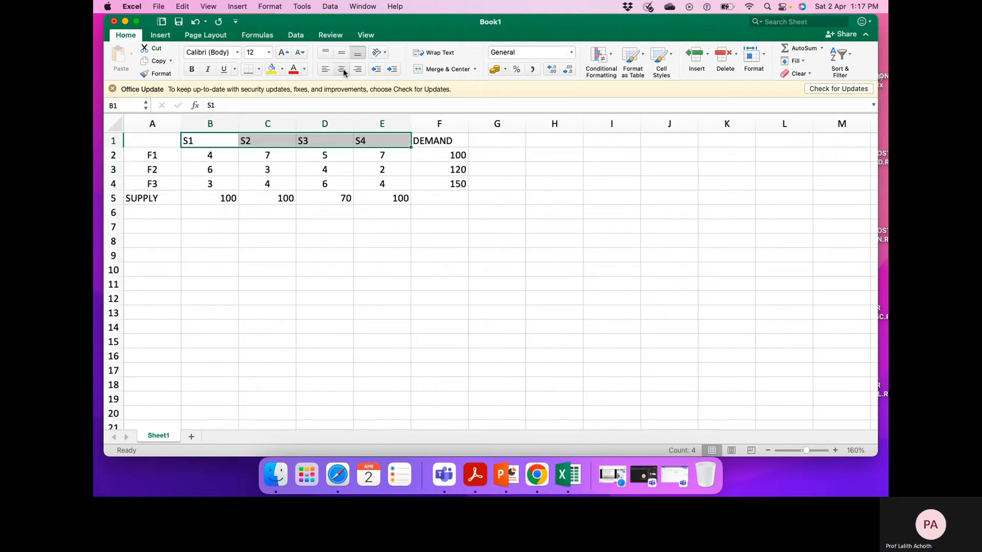
left_click(341, 68)
left_click(294, 268)
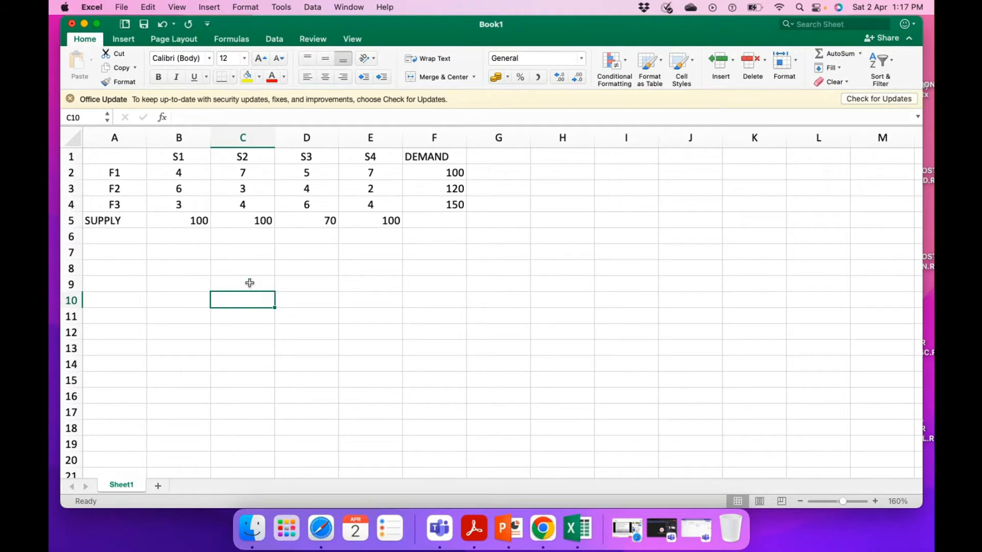
Step: Start a second table below the first with headers S1, S2, S3 and S4 in cells B8 to E8
left_click(143, 158)
left_click_drag(143, 158, 291, 181)
left_click(175, 269)
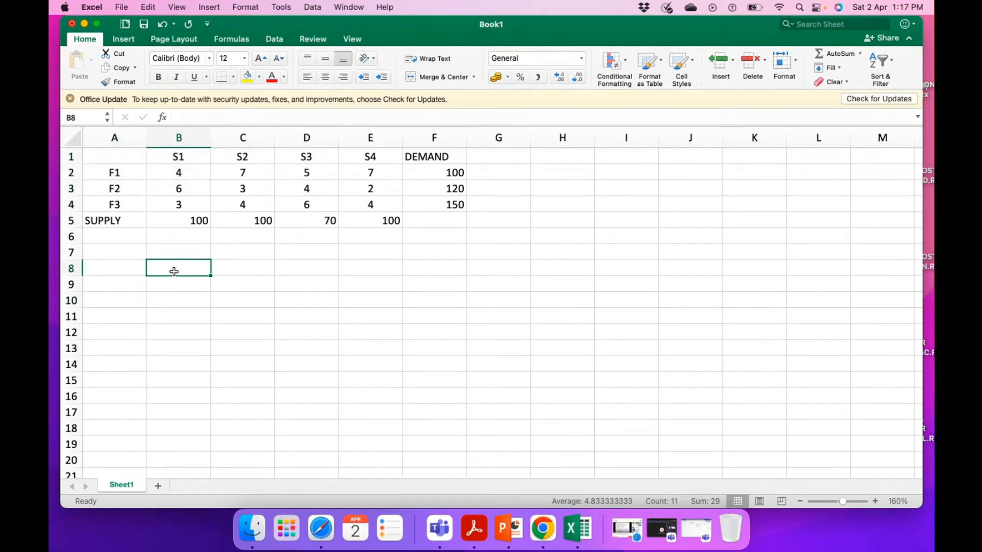
type("S1")
key("Tab")
type("S2")
key("Tab")
type("S3")
key("Tab")
type("S4")
key("Return")
Step: Label the second table's rows F1, F2 and F3 in cells A9 to A11
key("Left")
key("Left")
key("Left")
key("Left")
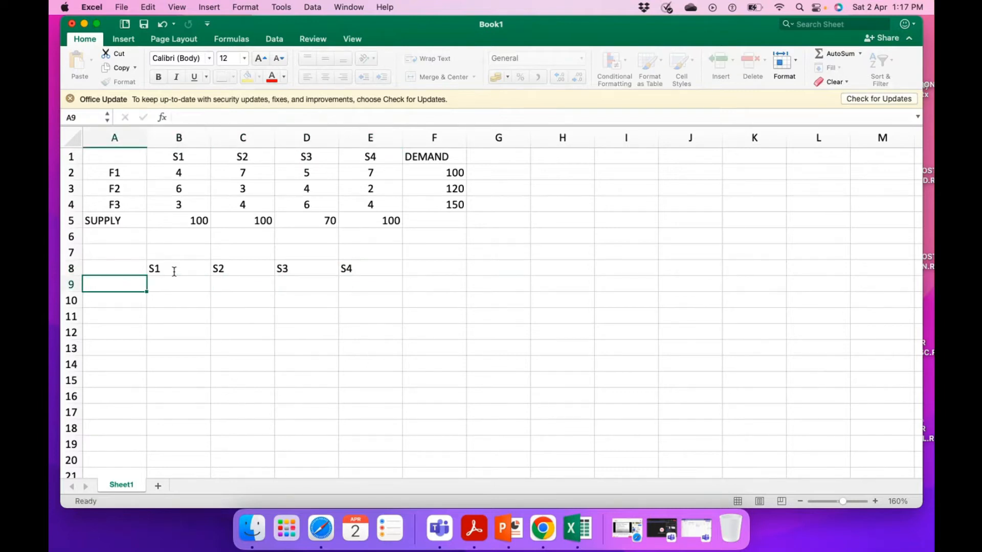
type("F1")
key("Return")
type("F2")
key("Return")
type("F")
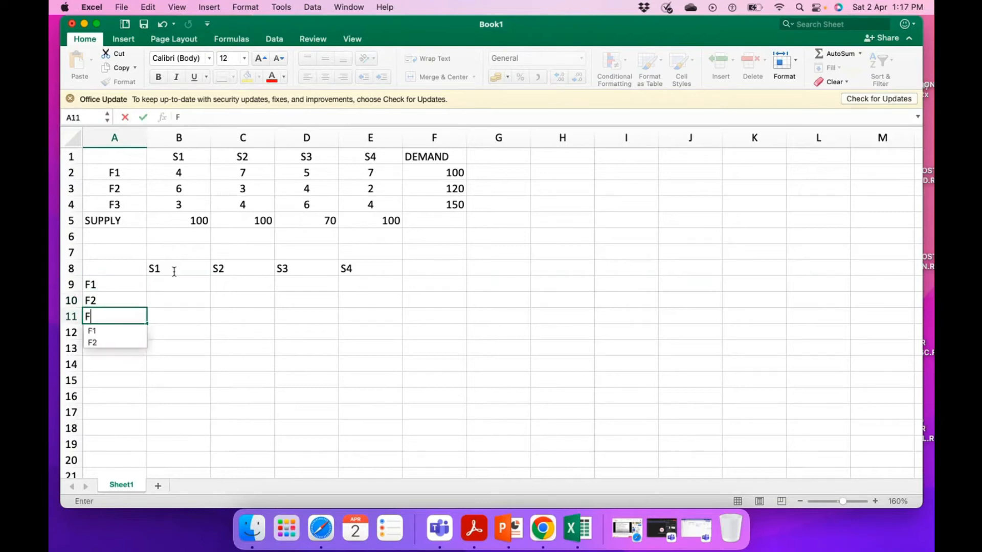
type("3")
key("Return")
Step: Fill the empty allocation cells B9:E11 of the second table with yellow
key("Up")
key("Up")
key("Up")
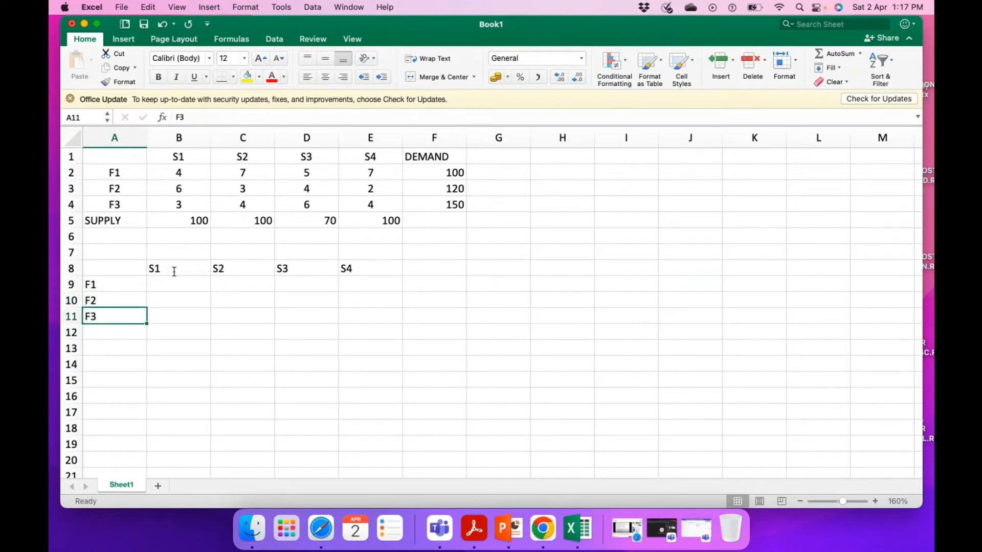
key("Up")
key("Down")
key("Down")
key("Up")
key("Right")
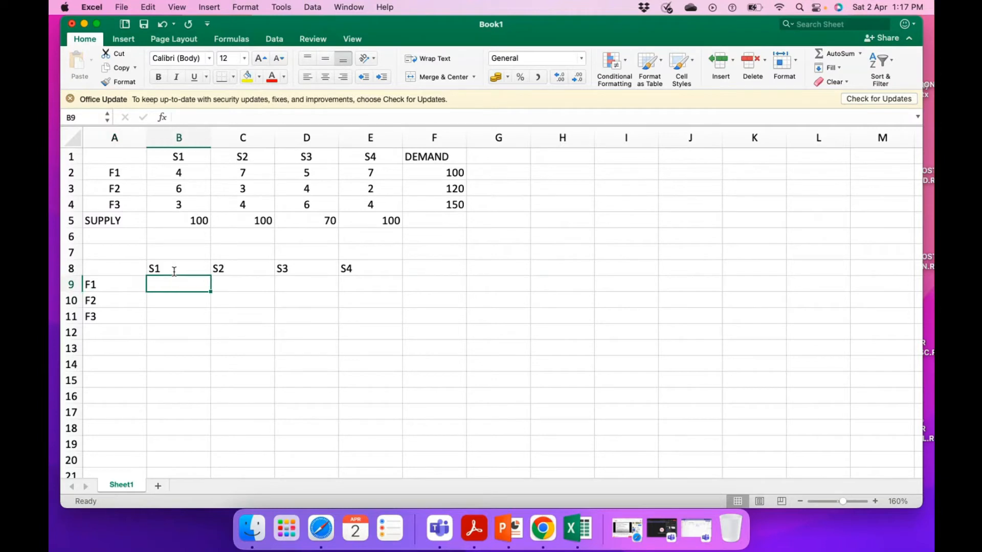
key("shift+Right")
key("shift+Right")
key("shift+Right")
key("shift+Down")
key("shift+Down")
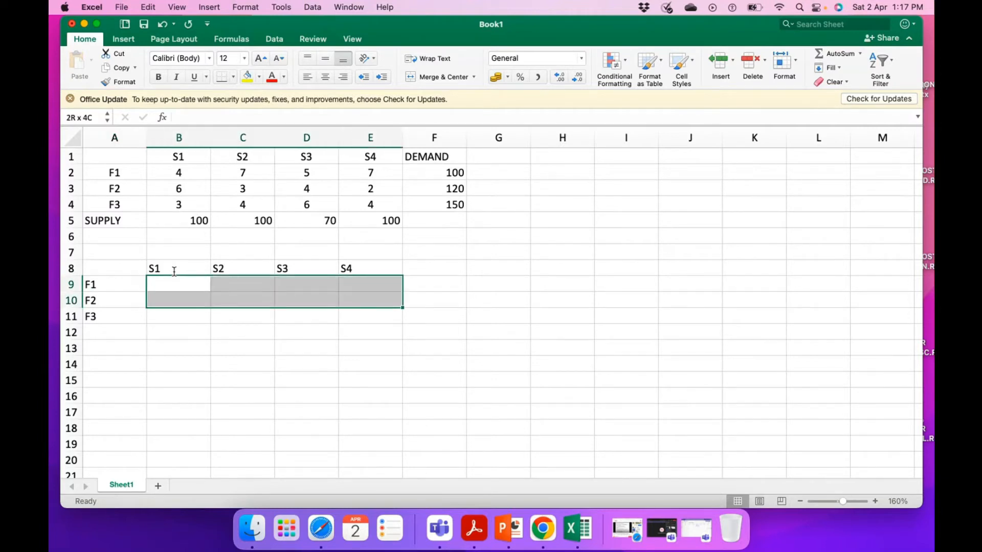
left_click(248, 78)
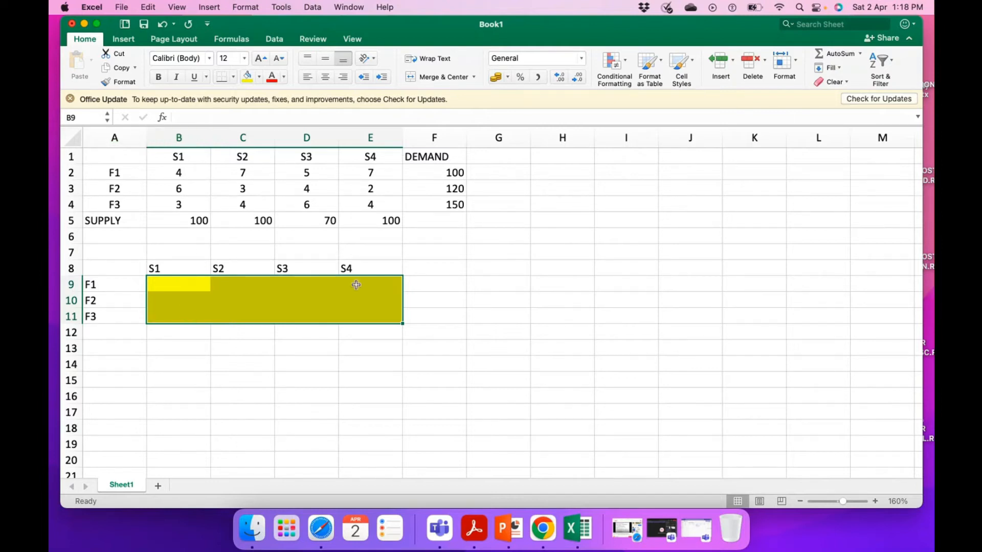
Step: Enter SUM formulas in cells F9 to F11 that total columns B to E of each row, such as =SUM(B9:E9)
left_click(429, 284)
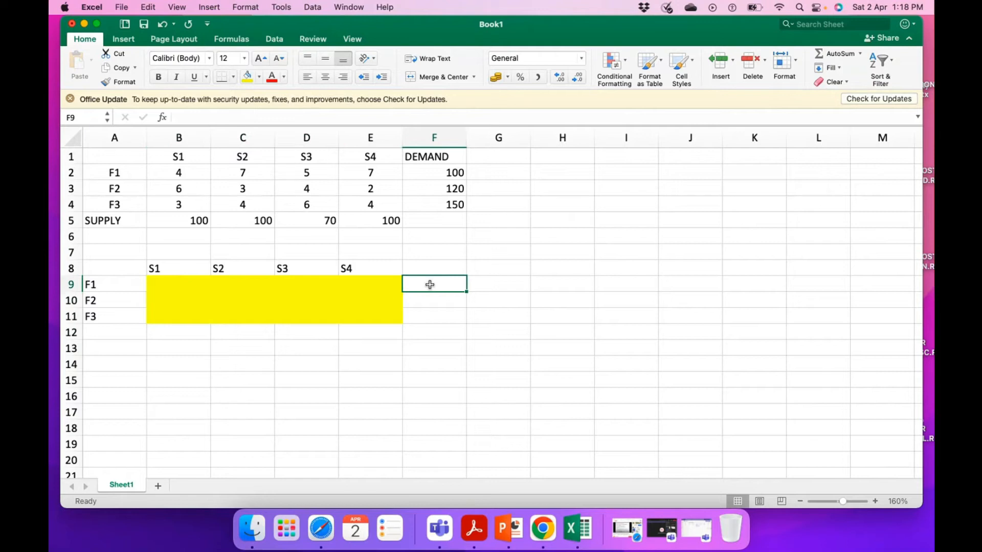
type("=SUM")
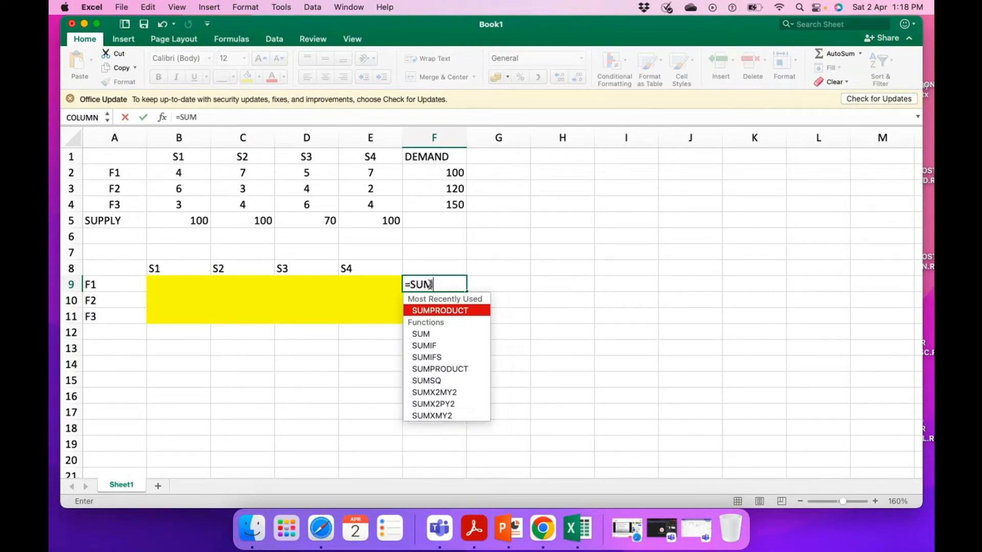
type("(")
key("Left")
key("shift+Left")
key("shift+Left")
key("shift+Left")
key("Return")
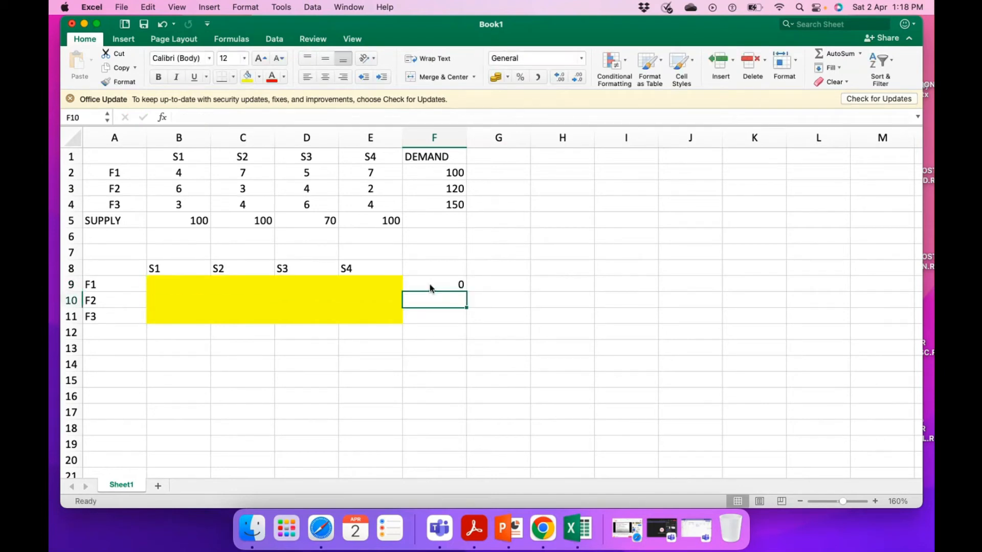
type("=SUM(")
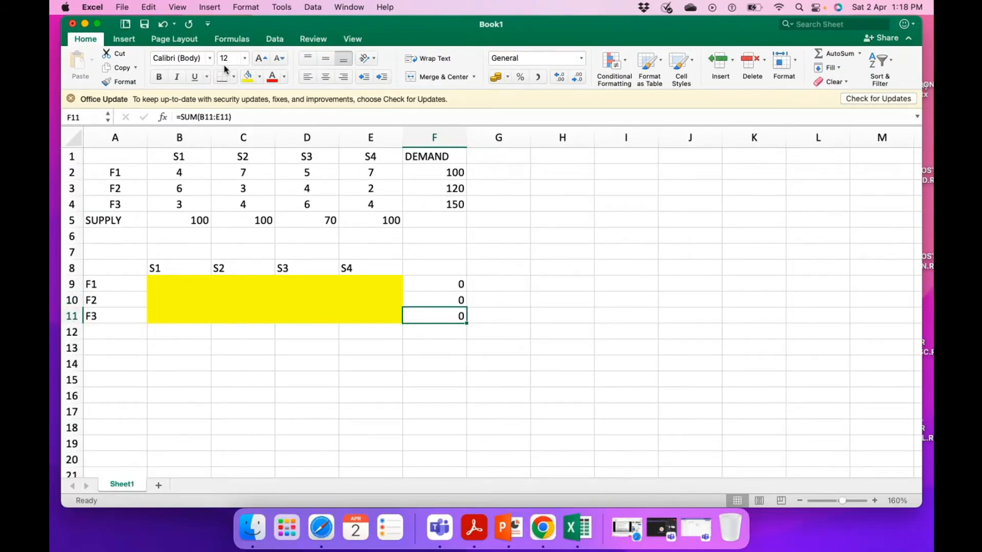
Step: Trace the precedents of the row totals in F11 and F9, and remove the tracing arrows
left_click(231, 41)
left_click(523, 54)
left_click(446, 282)
left_click(526, 55)
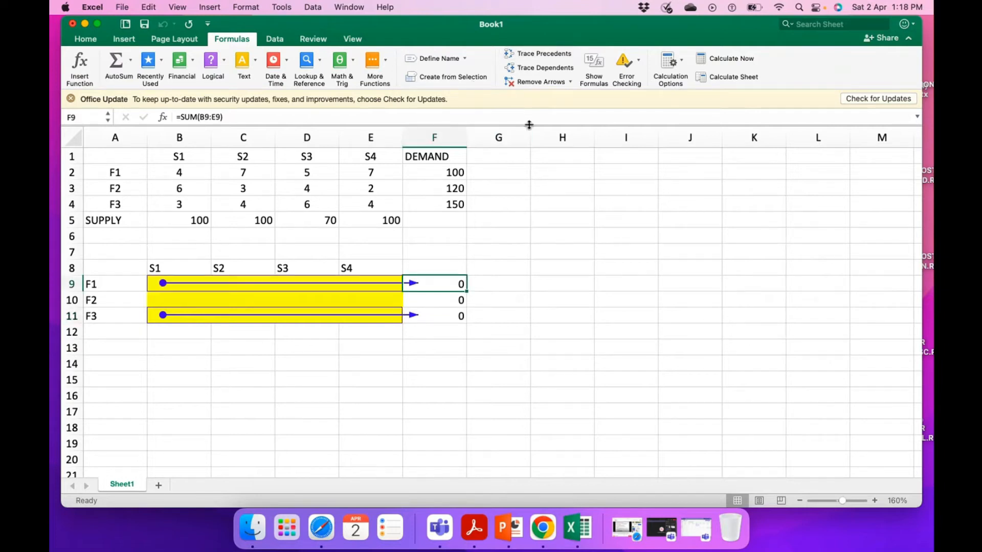
left_click(537, 83)
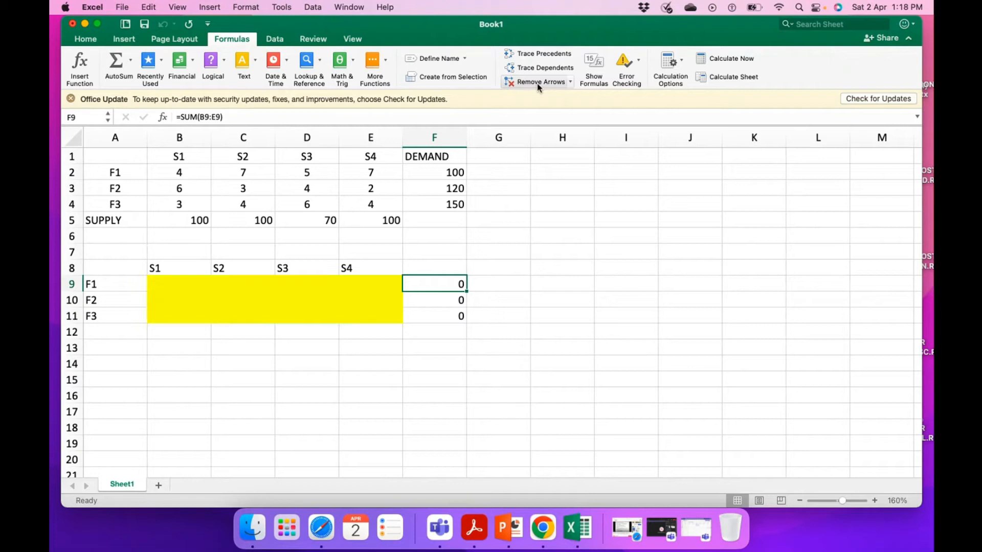
left_click(171, 331)
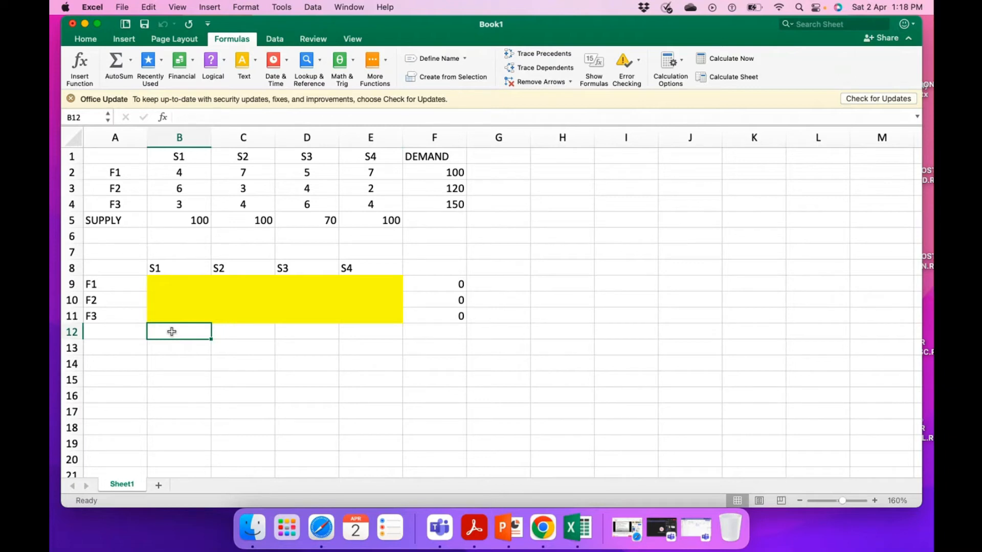
type("SUM(")
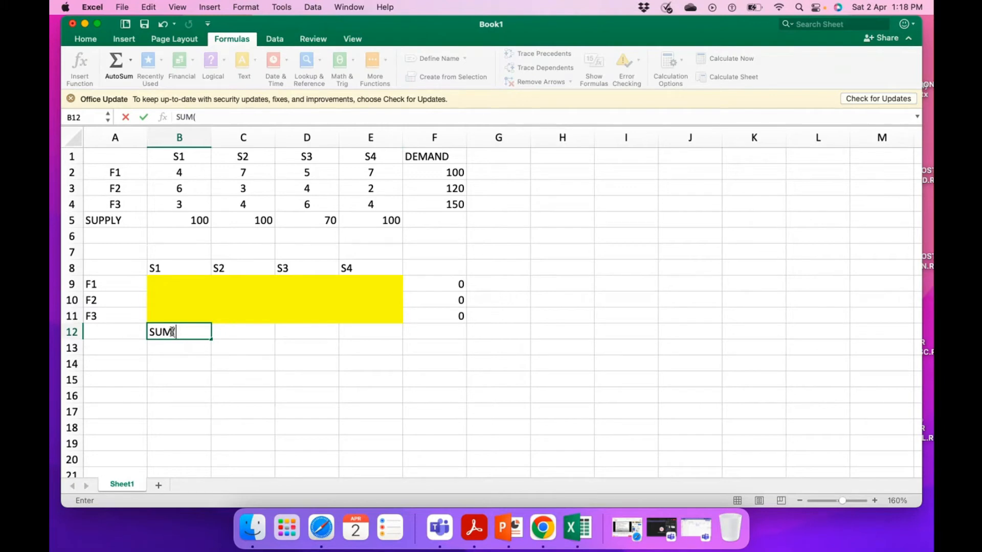
key("Up")
key("shift+Up")
key("Down")
key("Down")
key("Up")
Step: Total the S1 column of the second table in cell B12 with =SUM(B9:B11)
type("=SUM(")
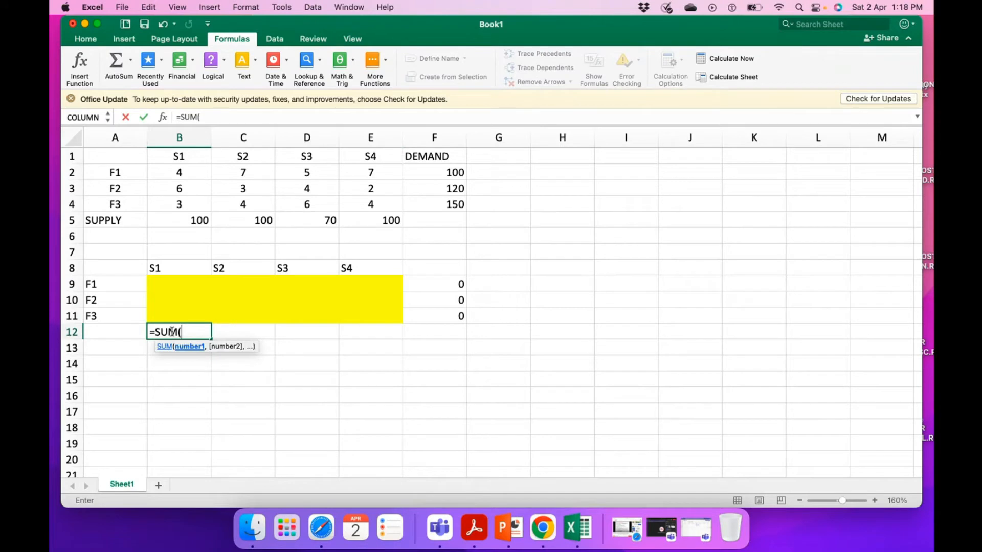
key("Up")
key("shift+Up")
key("shift+Up")
key("Return")
Step: Total the S2 column in C12 with =SUM(C9:C11) and copy the formula across to D12 and E12
key("Up")
key("Right")
type("=SUM(")
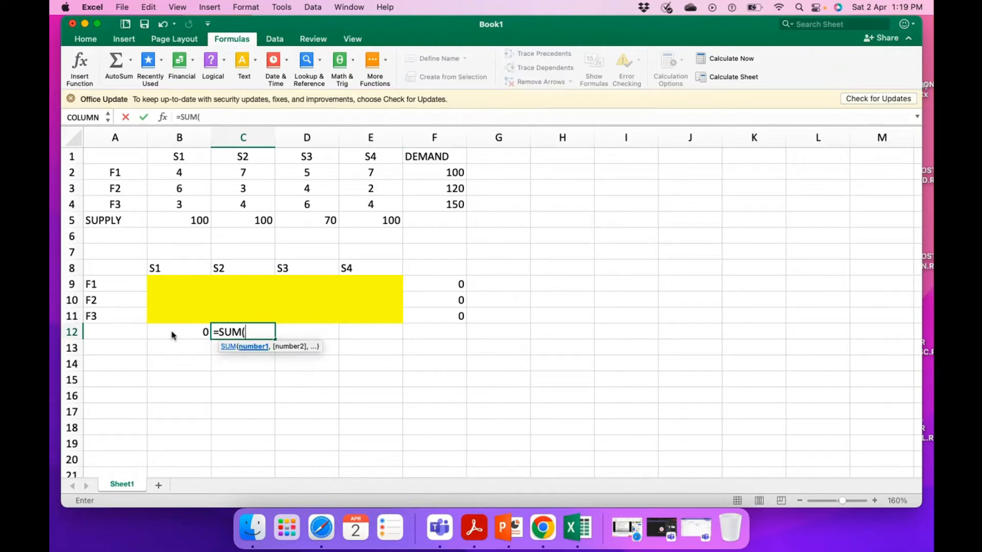
key("Up")
key("shift+Up")
key("shift+Up")
type(")")
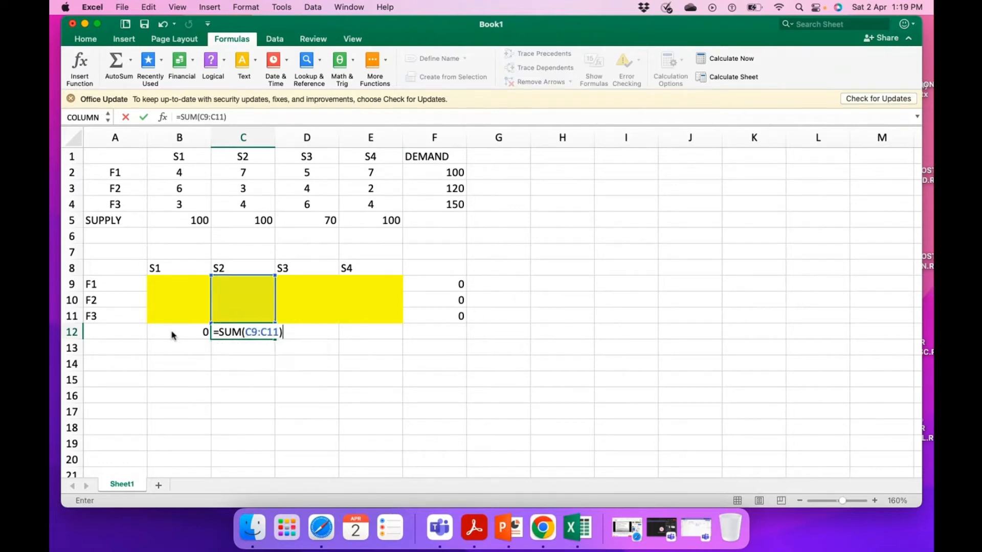
key("Return")
key("Up")
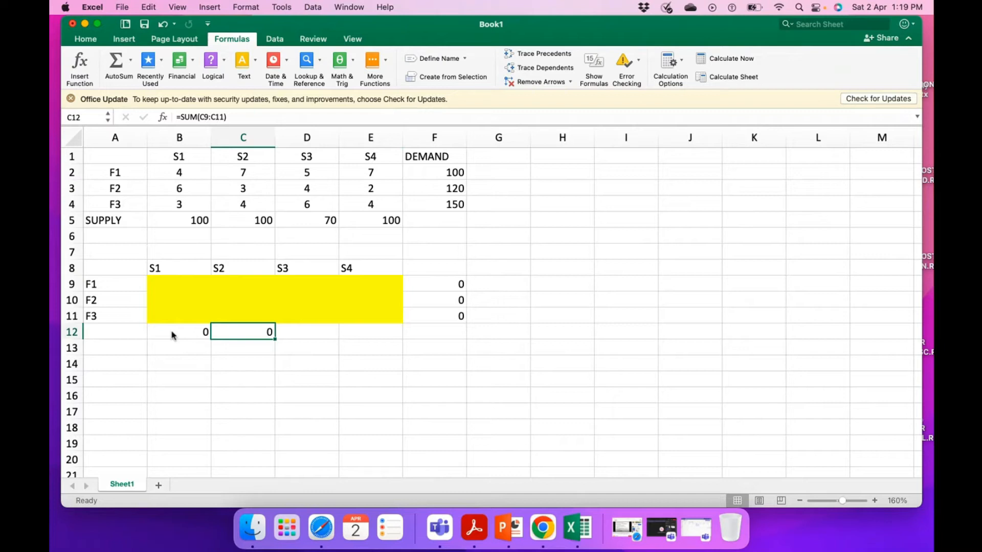
key("shift+Right")
key("shift+Right")
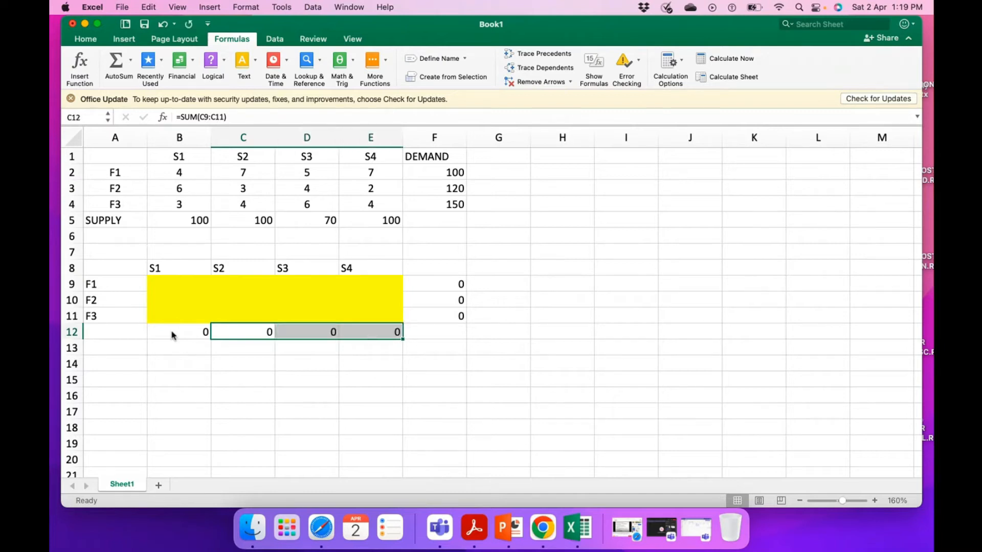
Step: Trace the precedents of the totals in E12 and F10, and remove the tracing arrows
left_click(313, 338)
left_click(374, 331)
left_click(542, 53)
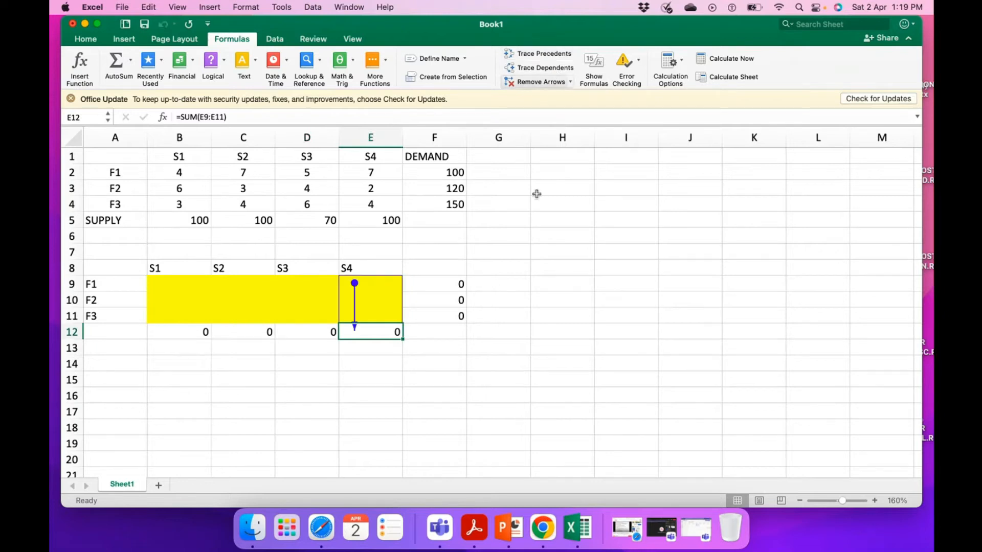
left_click(460, 301)
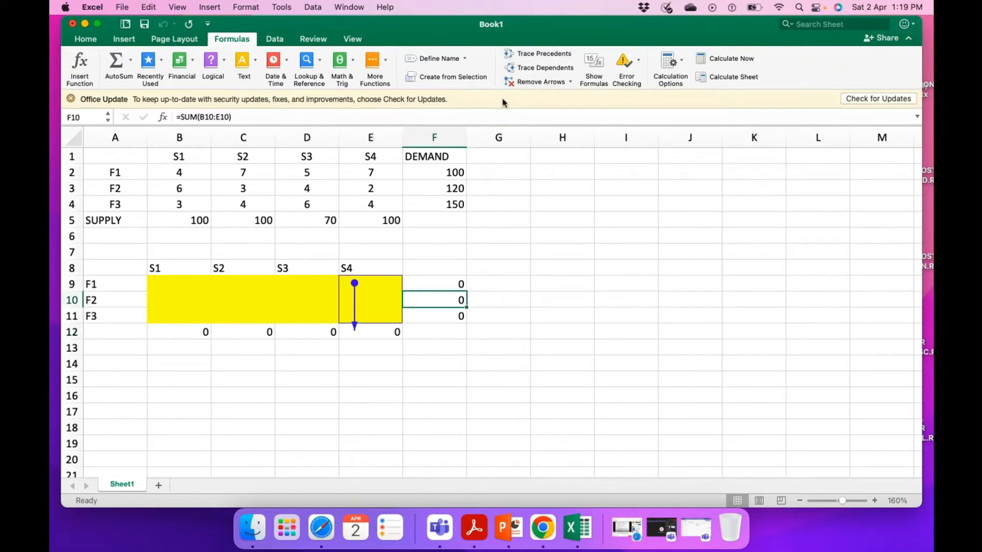
left_click(542, 56)
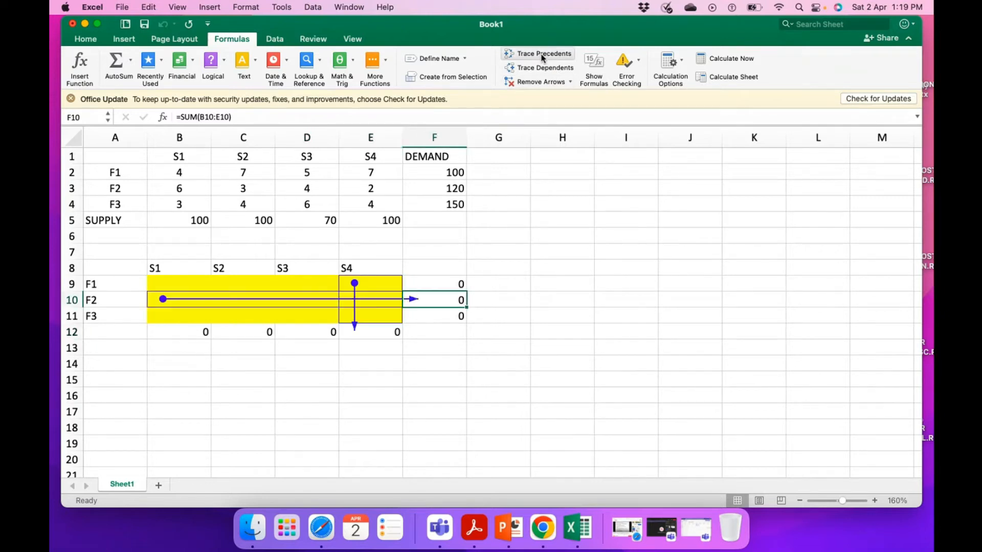
left_click(553, 83)
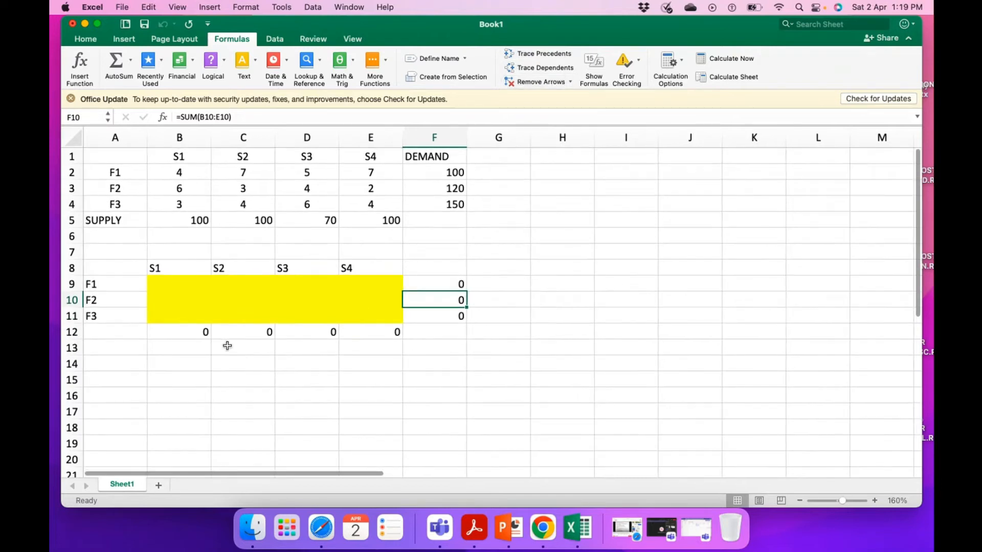
Step: Label cell A15 below the allocation table as OBJ FUN
left_click(113, 382)
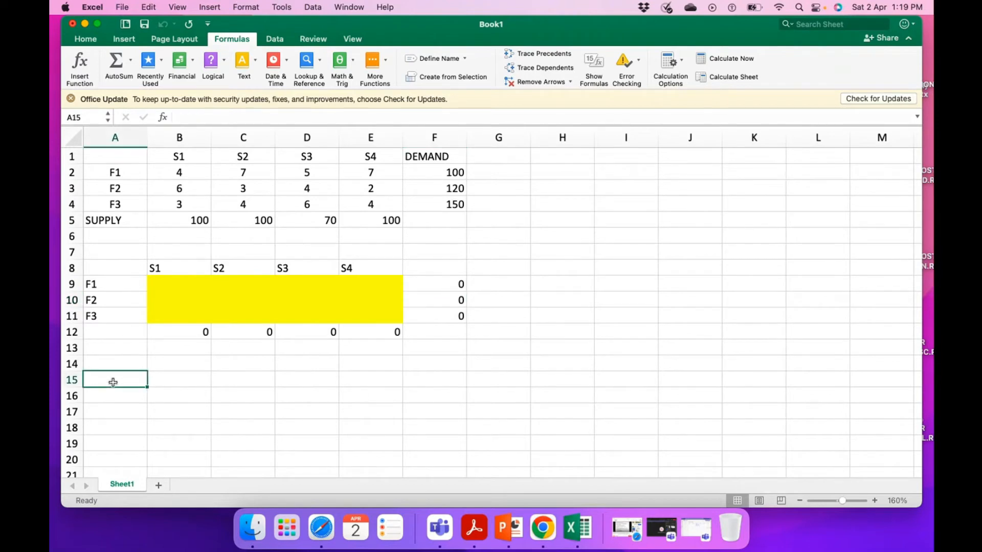
type("OB")
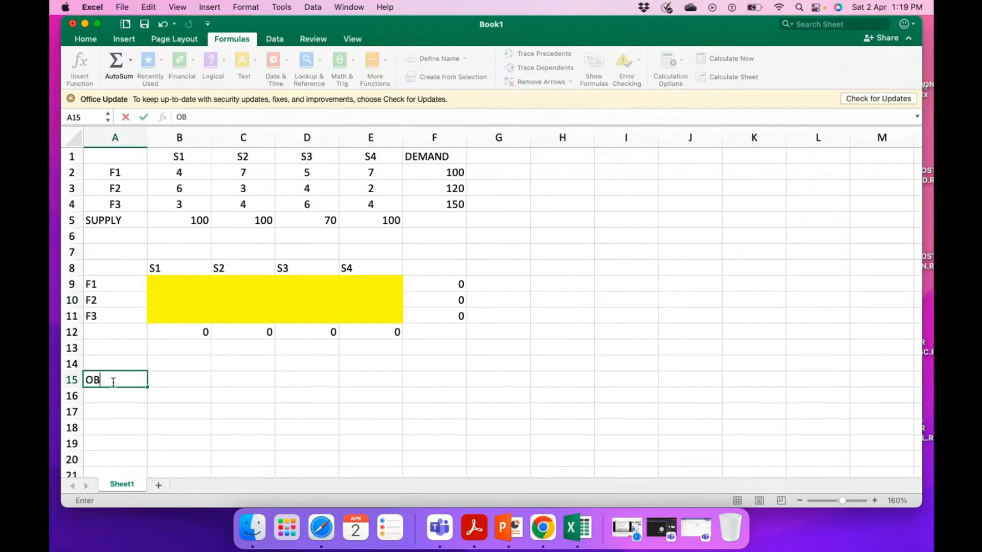
type("J FUN")
key("Tab")
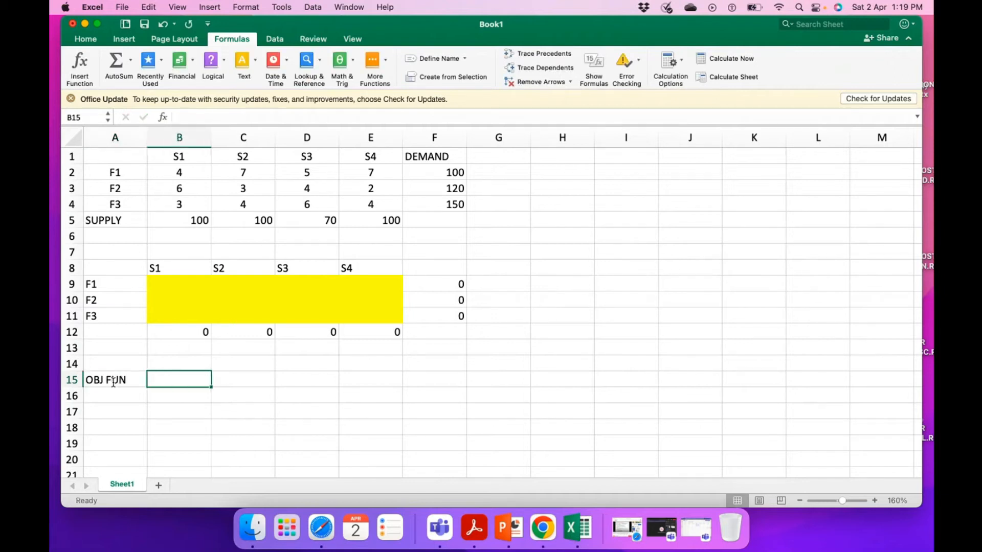
Step: Enter =SUMPRODUCT(B2:E4,B9:E11) in B15 as the objective function, multiplying the costs by the allocation cells
type("=")
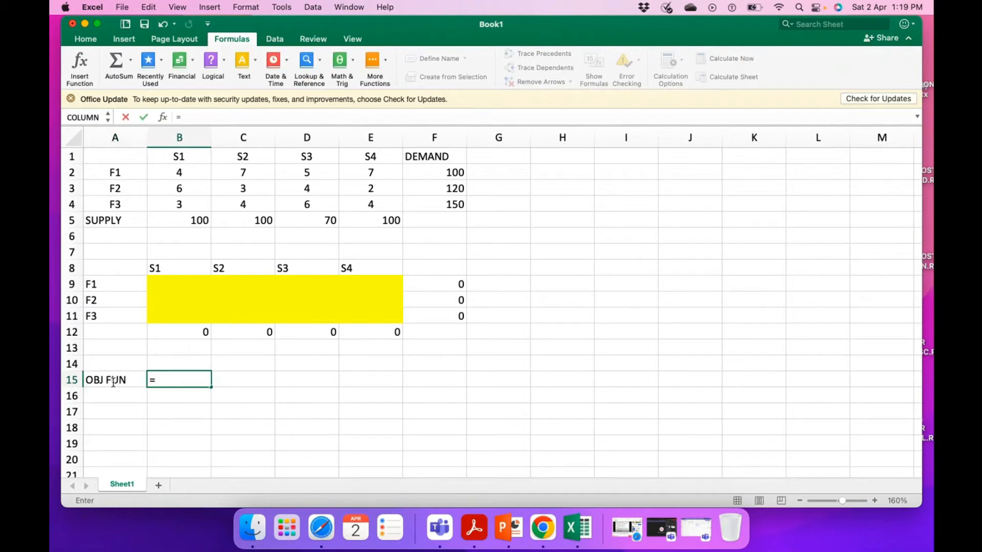
type("SUM")
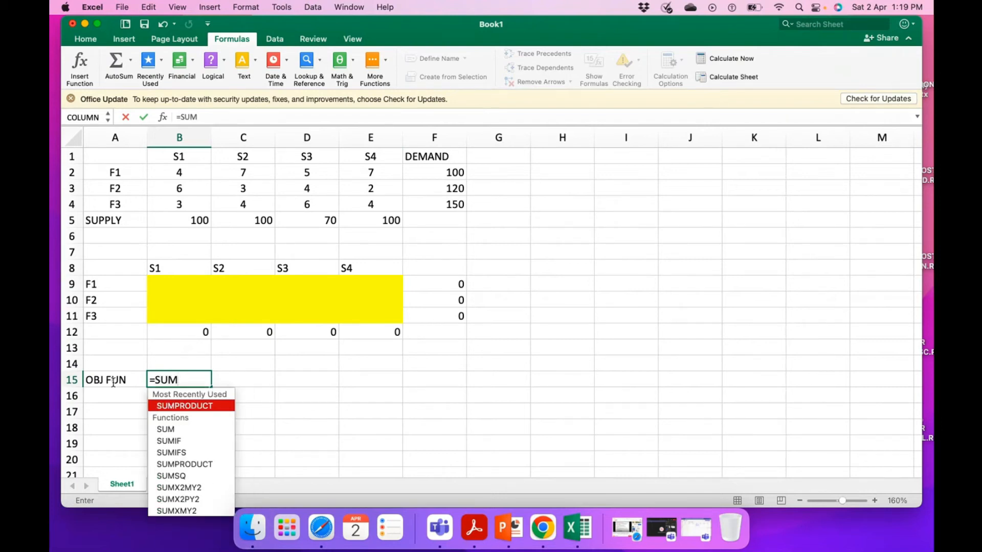
key("BackSpace")
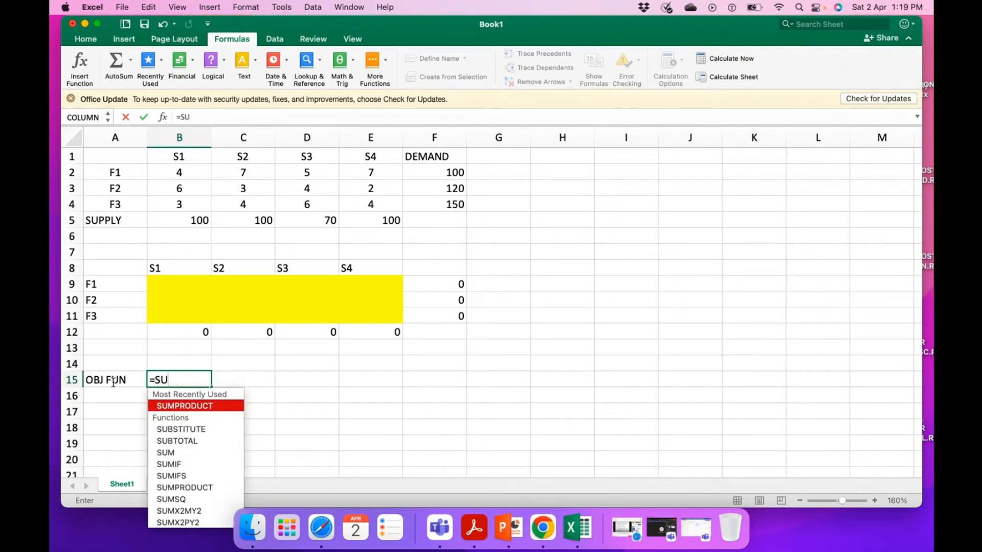
type("M")
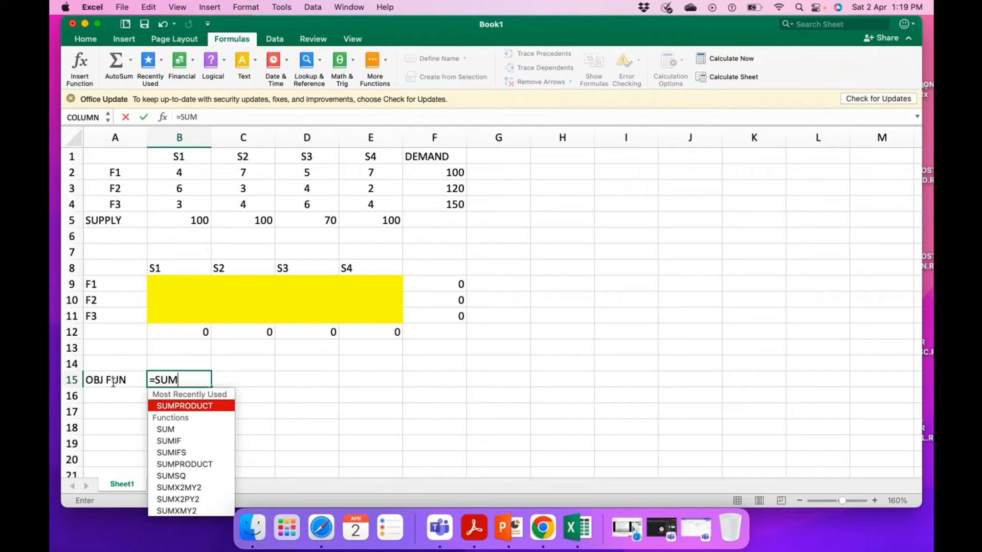
key("Tab")
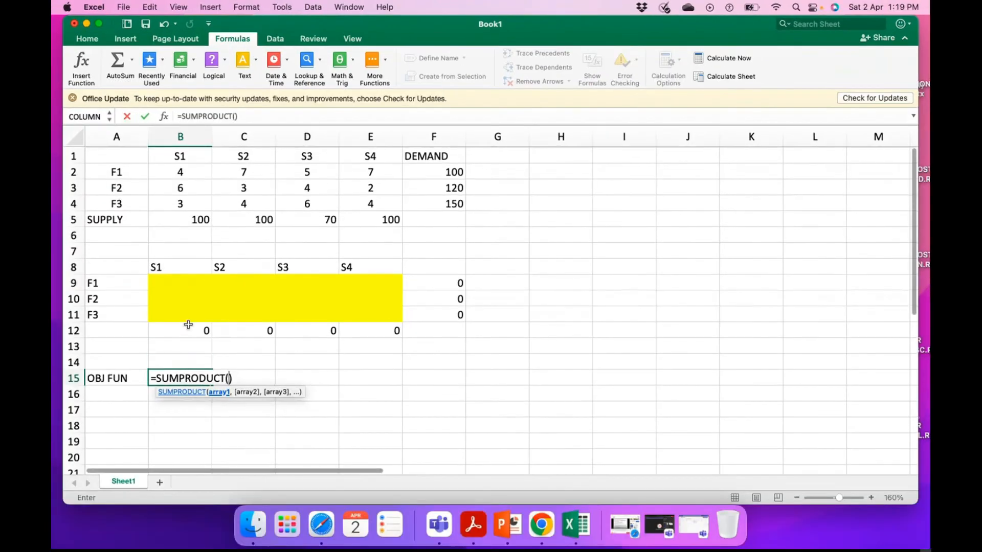
left_click_drag(176, 170, 357, 203)
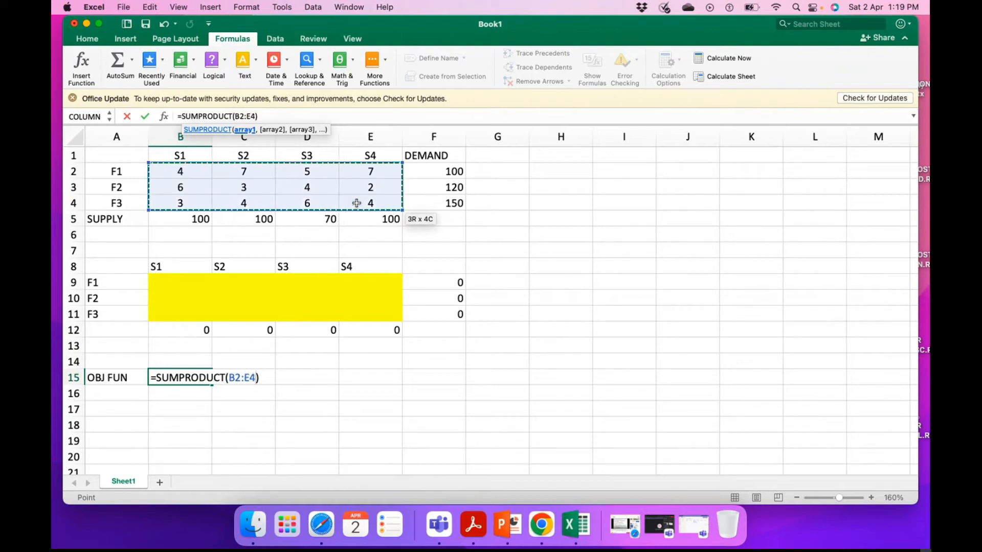
type(",")
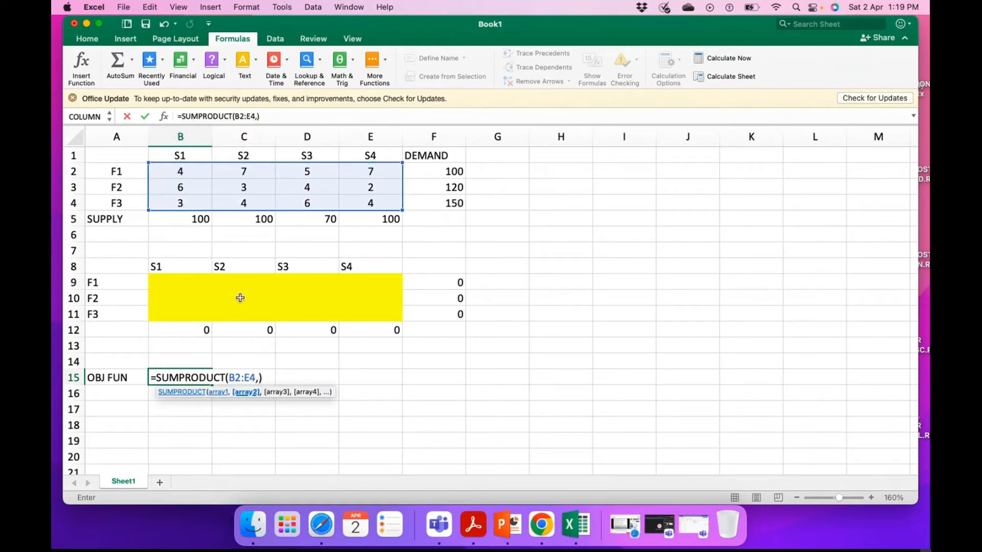
left_click_drag(180, 281, 350, 316)
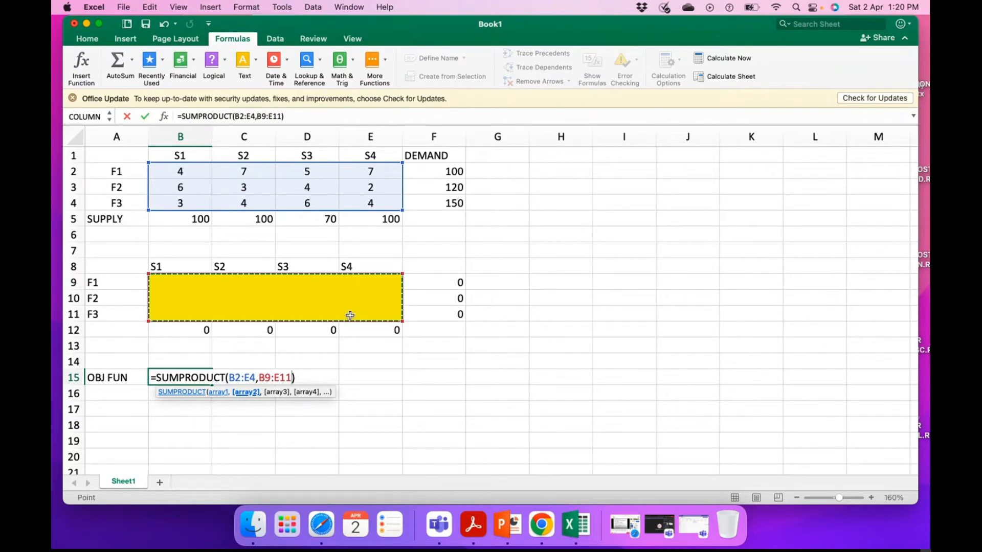
type(")")
key("Return")
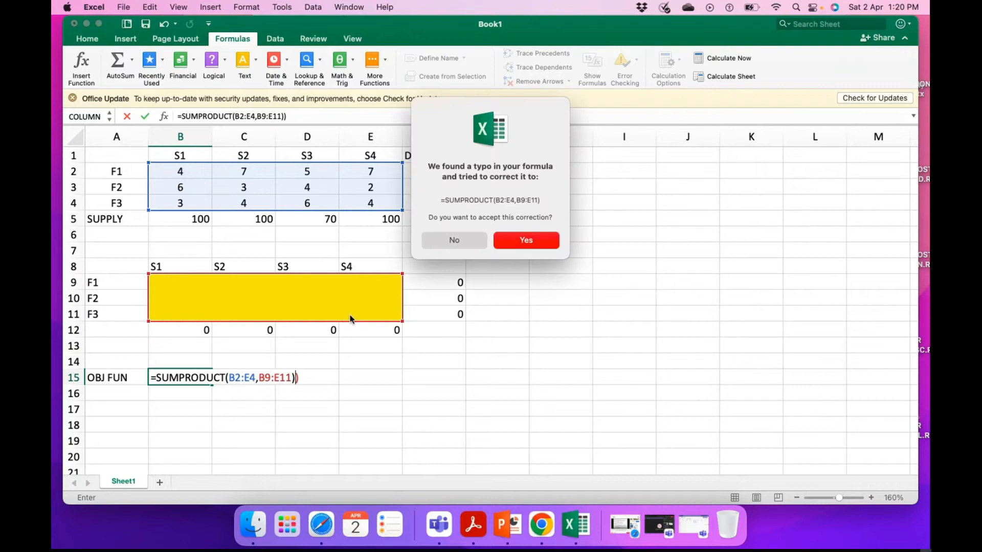
key("Return")
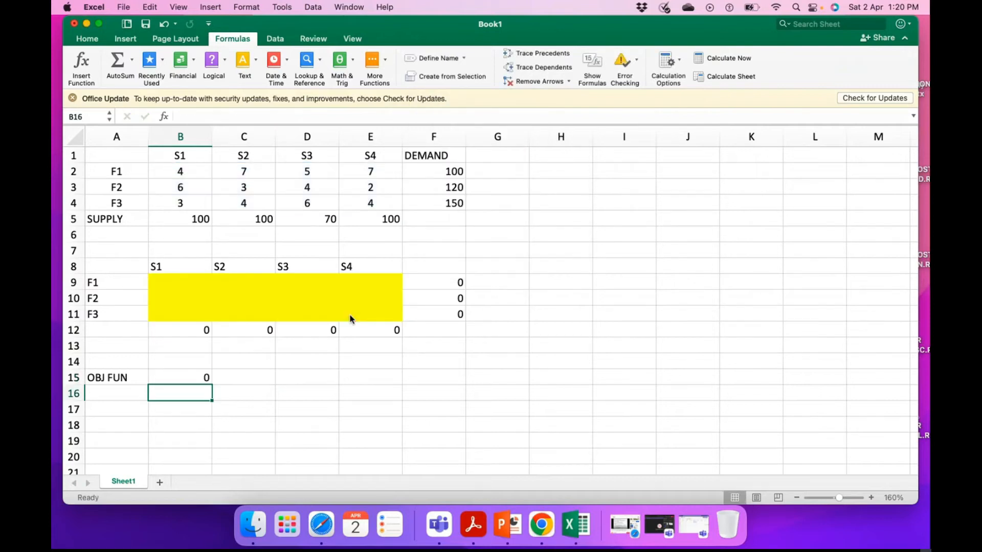
Step: Trace the precedents of the objective function in B15, and remove the tracing arrows
key("Up")
left_click(527, 55)
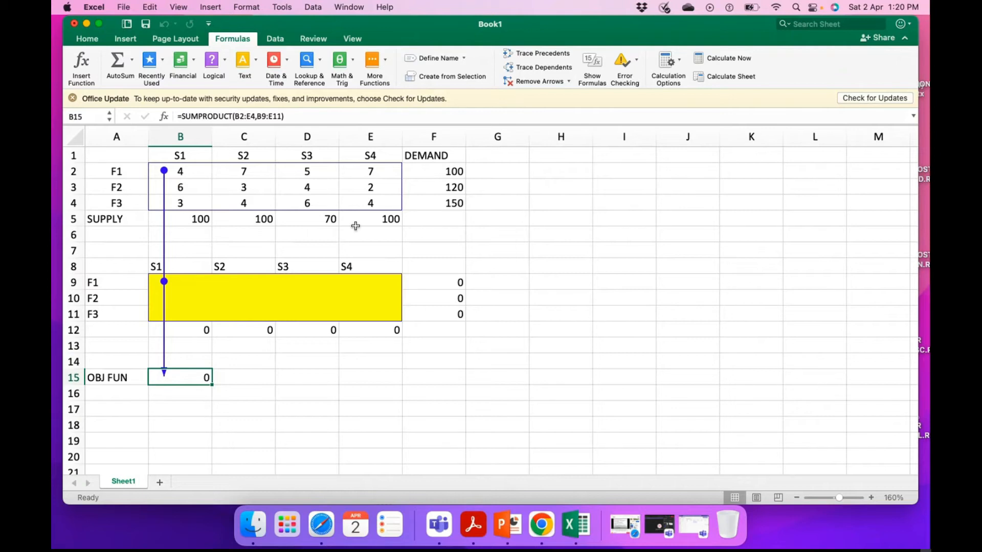
left_click(529, 85)
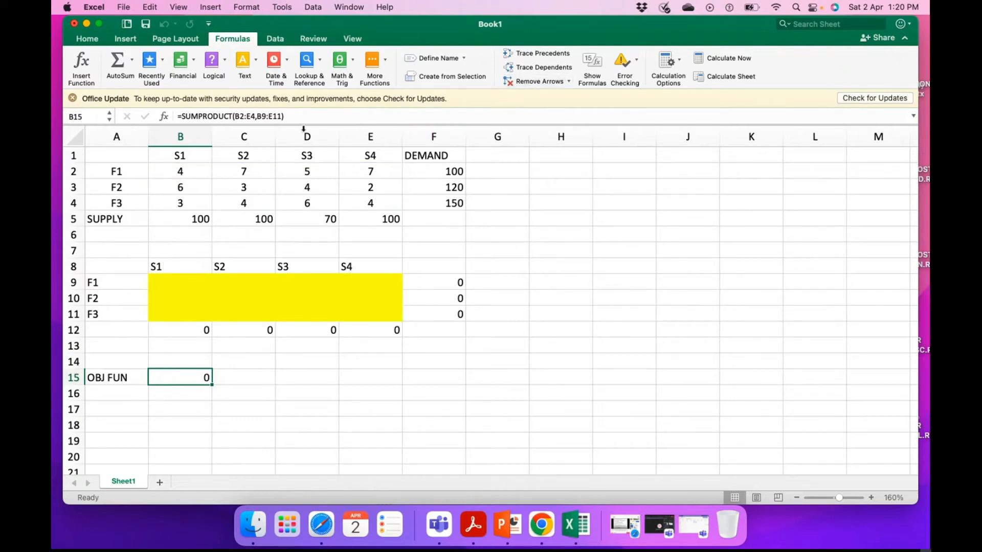
Step: Open Solver and set it to minimise the objective cell B15 using the Min option
left_click(277, 41)
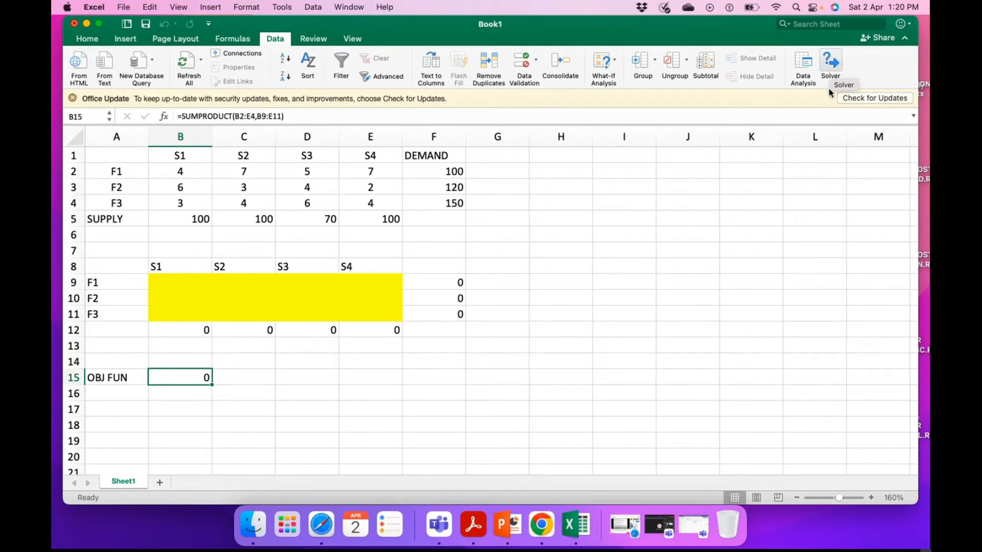
left_click(730, 171)
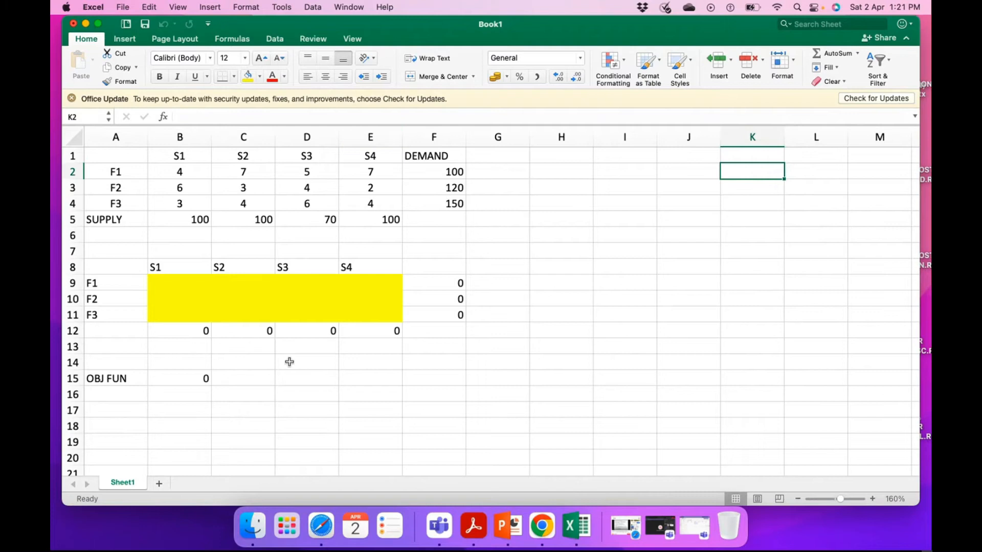
left_click(207, 378)
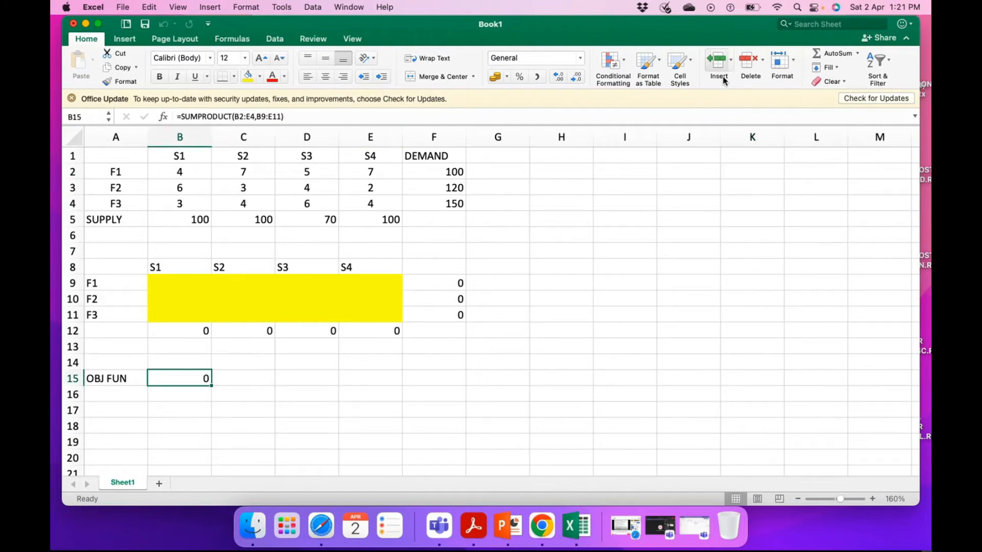
left_click(275, 41)
left_click(830, 63)
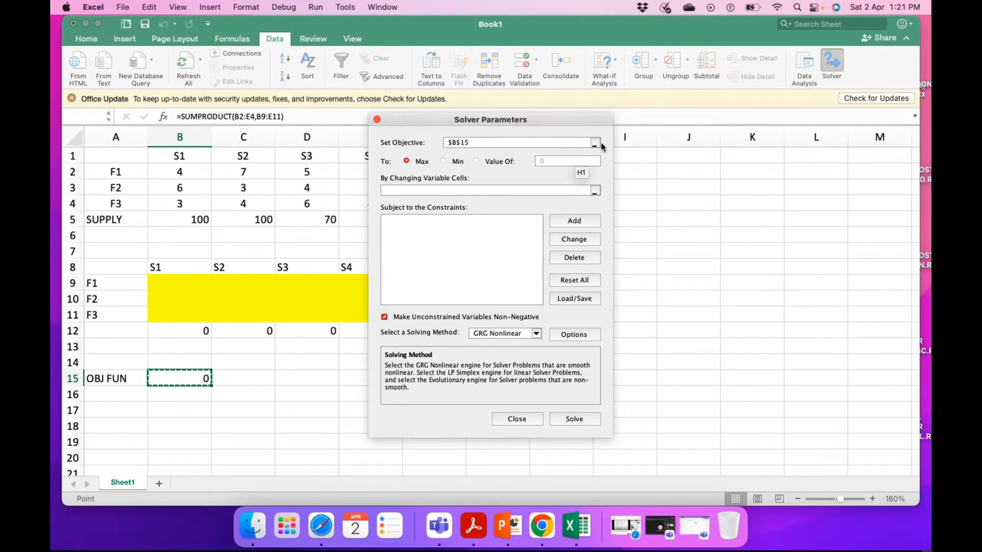
left_click(596, 143)
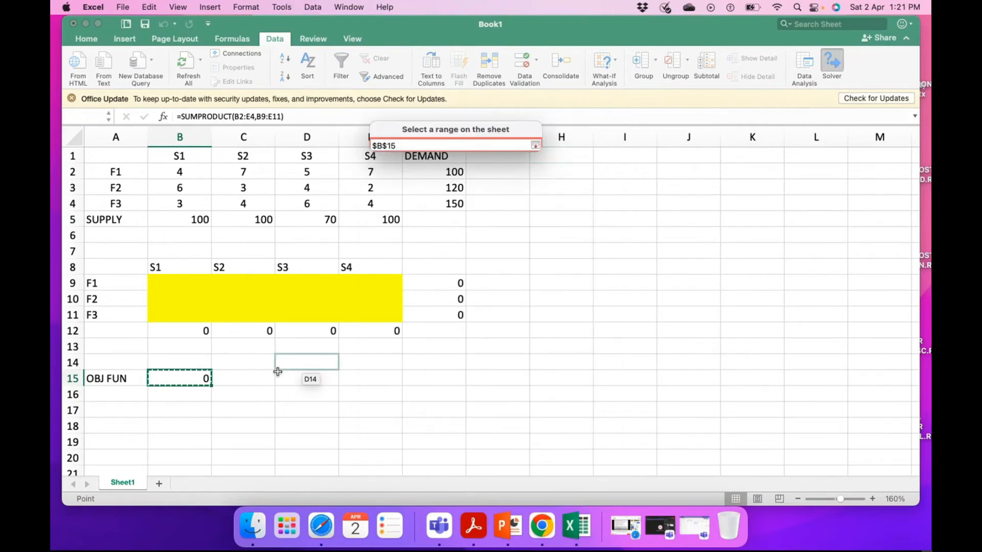
left_click(191, 382)
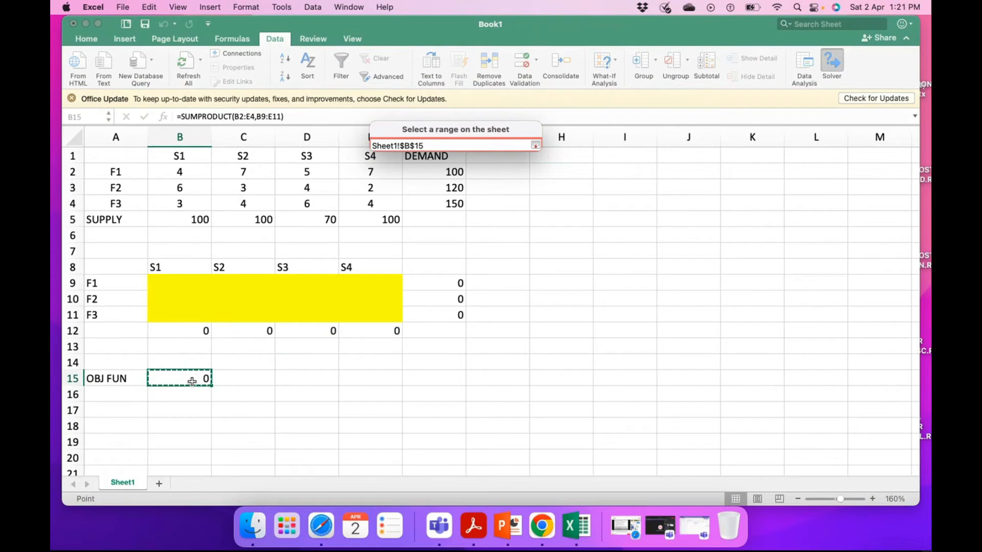
left_click(535, 145)
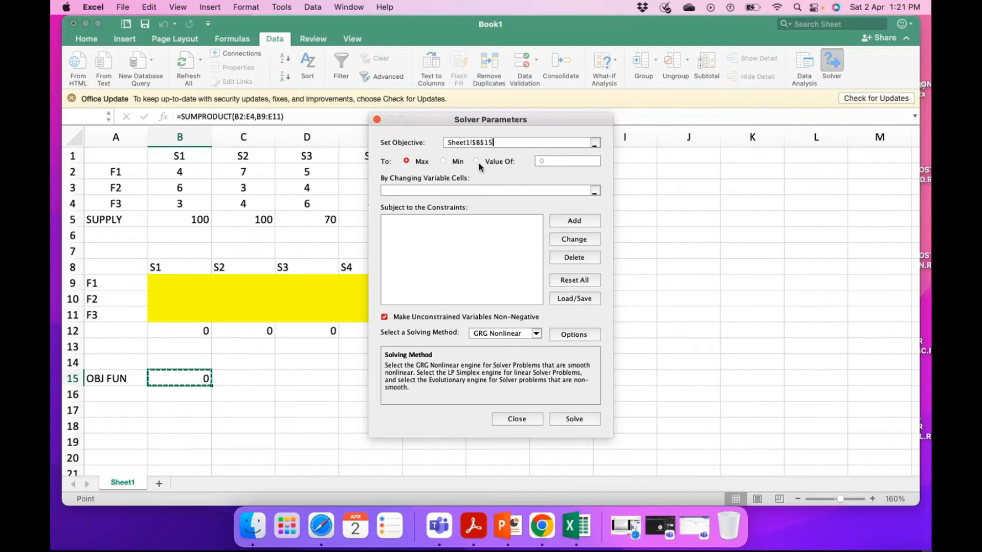
left_click(443, 162)
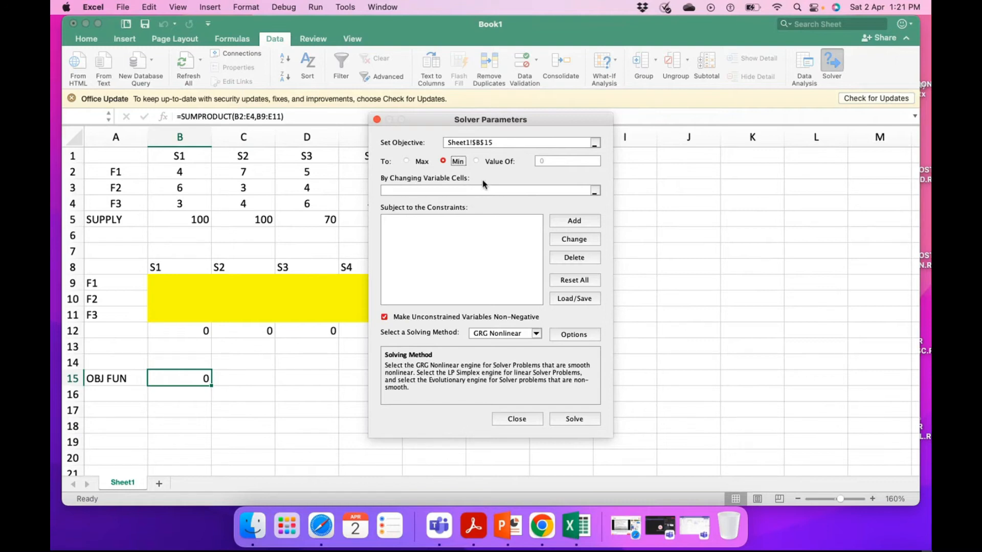
Step: Set Solver's changing variable cells to the yellow allocation range B9:E11
left_click(595, 193)
left_click(594, 193)
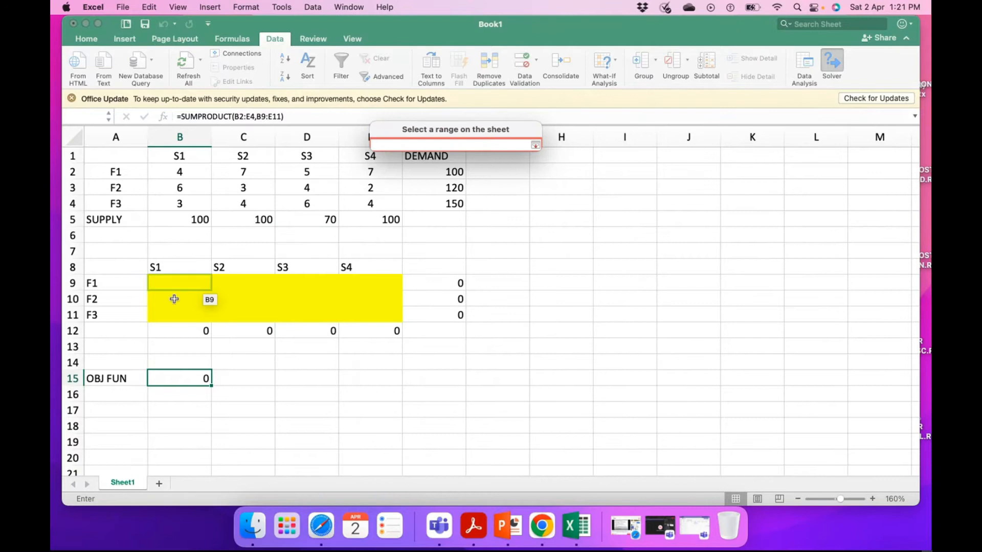
left_click_drag(157, 285, 369, 308)
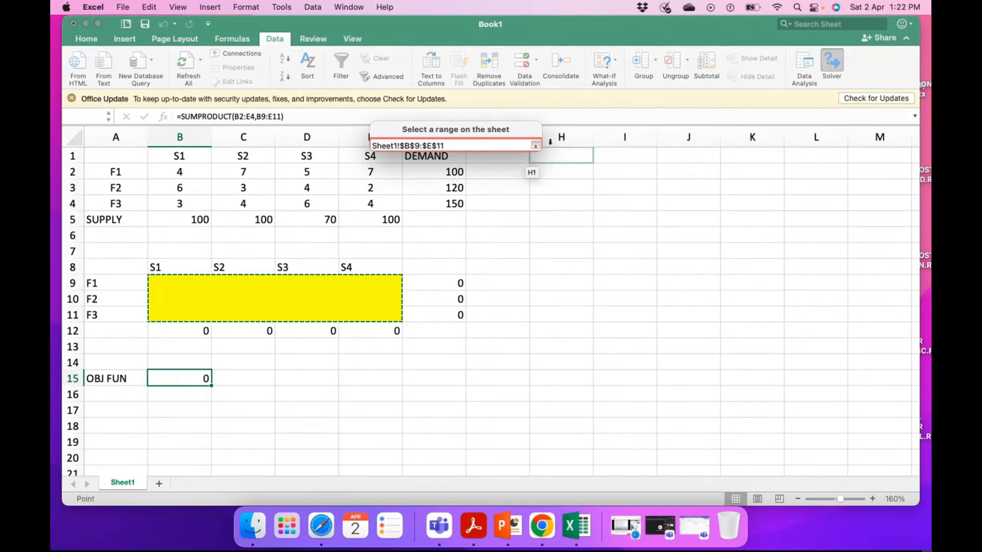
left_click(535, 147)
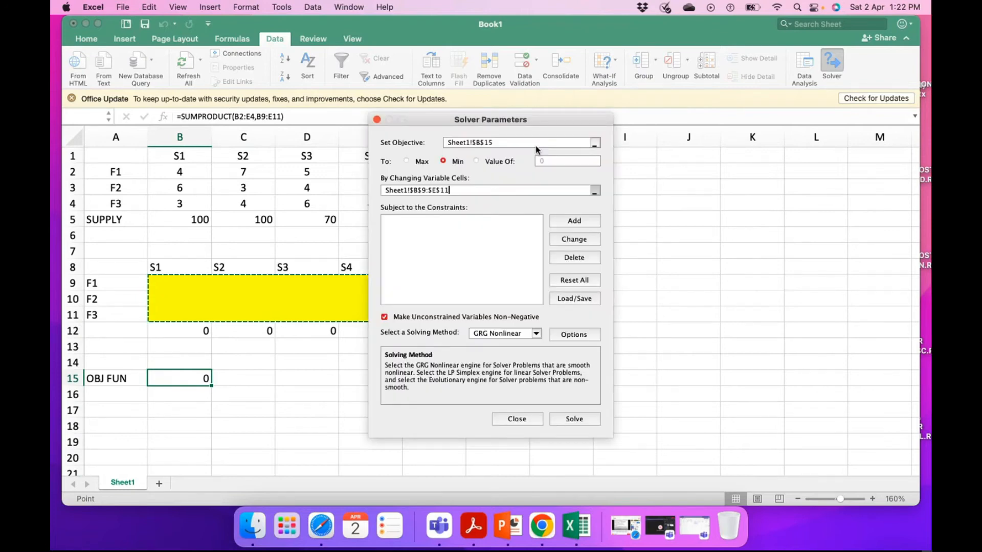
Step: Add a Solver constraint that the allocation column totals B12:E12 are <= the supplies B5:E5
left_click(574, 221)
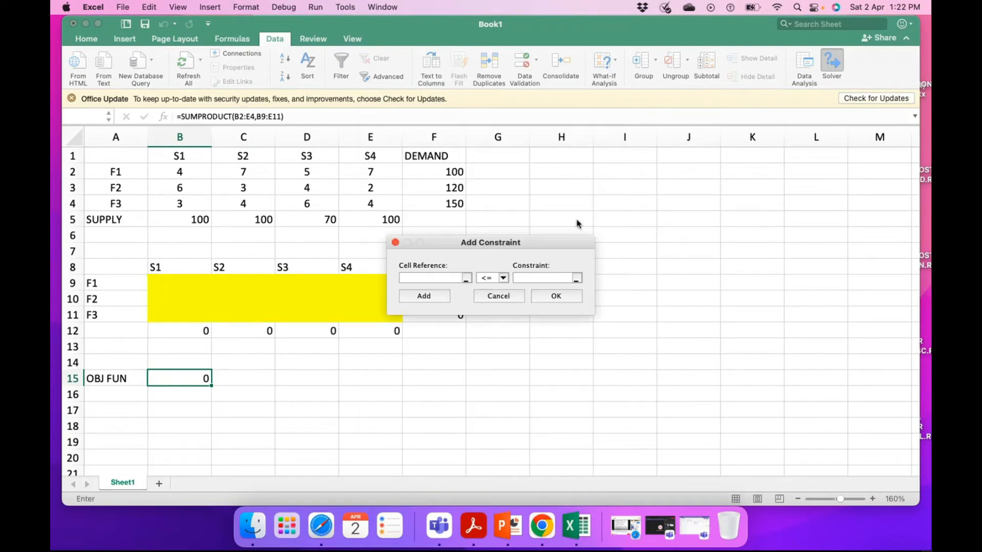
left_click_drag(492, 243, 583, 216)
left_click_drag(188, 333, 372, 335)
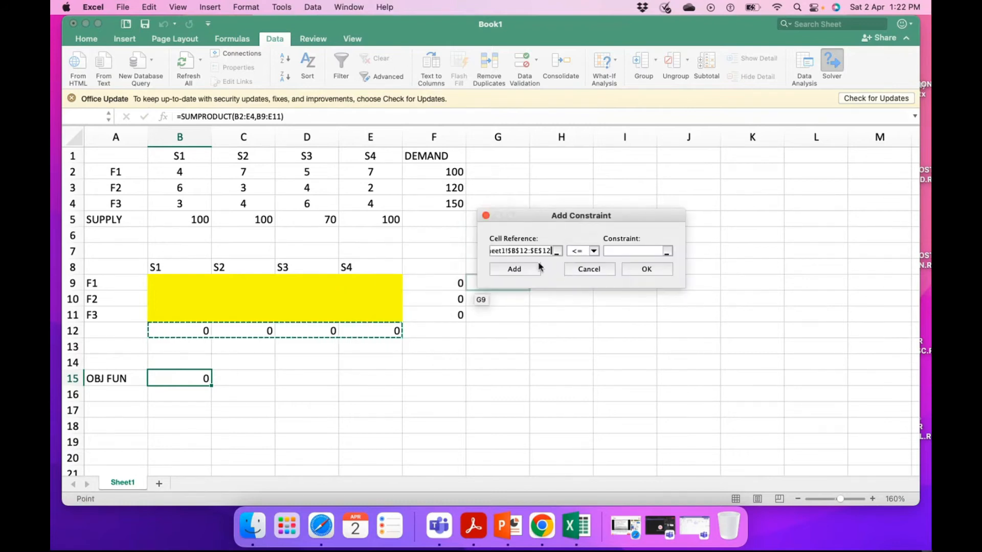
left_click(613, 251)
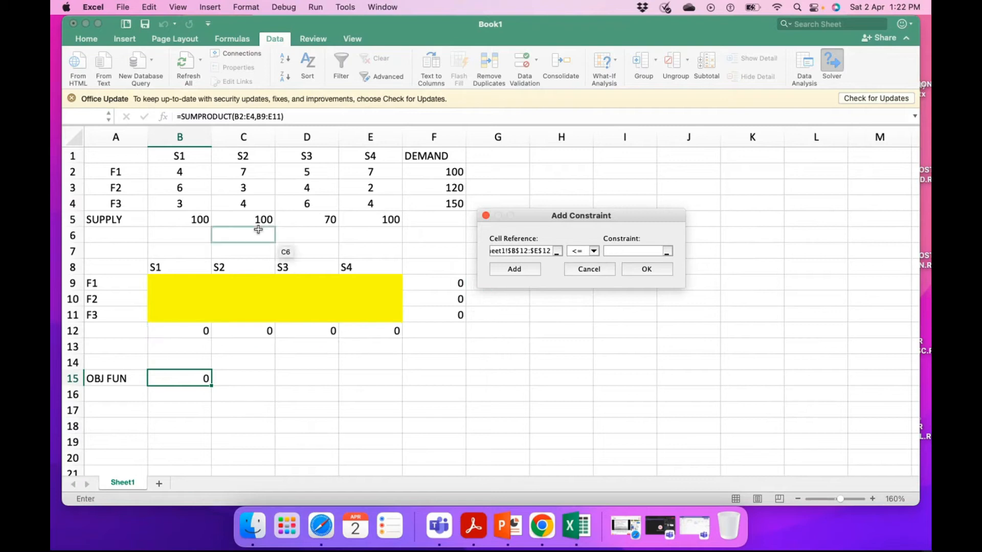
left_click_drag(169, 220, 351, 219)
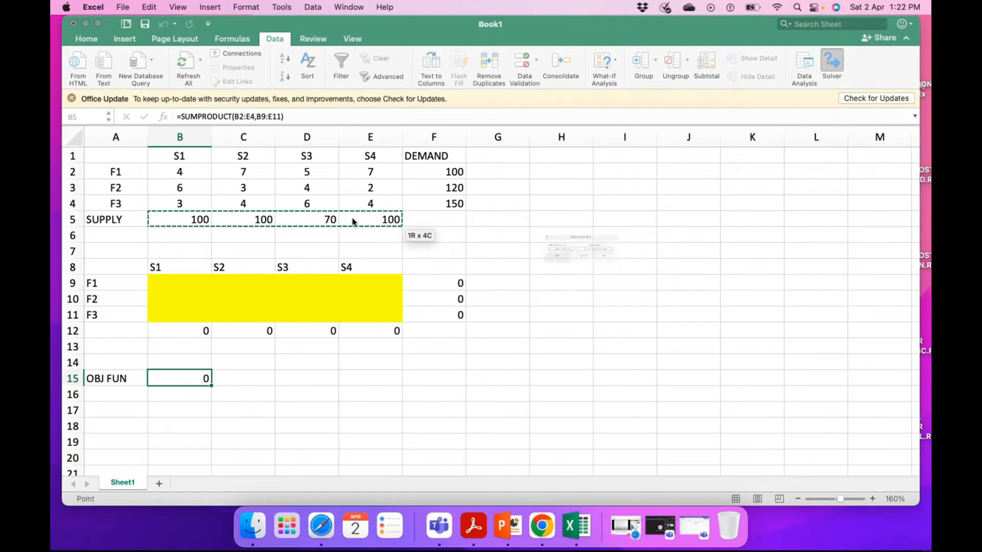
left_click(524, 277)
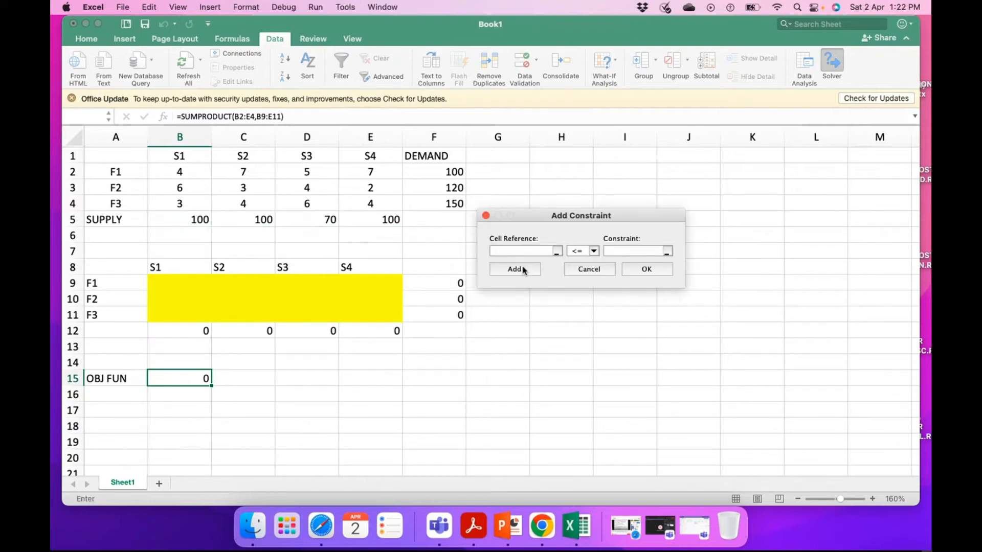
Step: Add a Solver constraint that the allocation row totals F9:F11 are >= the demands F2:F4, and return to the Solver parameters
left_click_drag(458, 282, 461, 321)
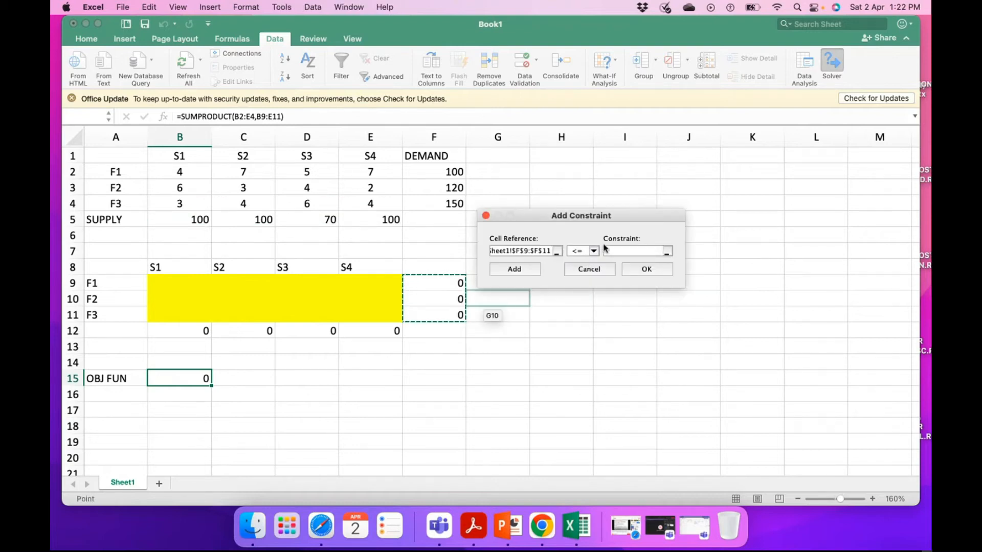
left_click(593, 251)
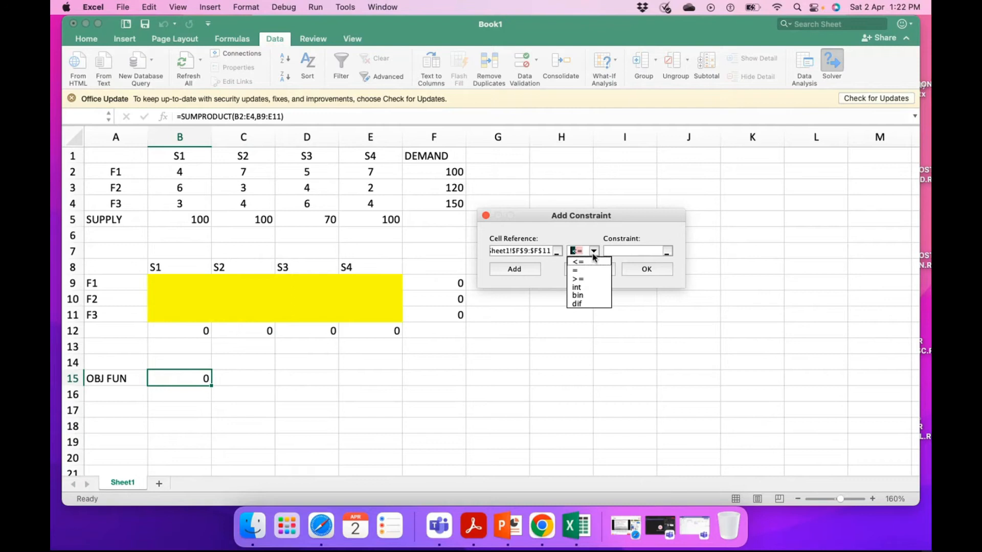
left_click(586, 279)
left_click_drag(453, 172, 453, 200)
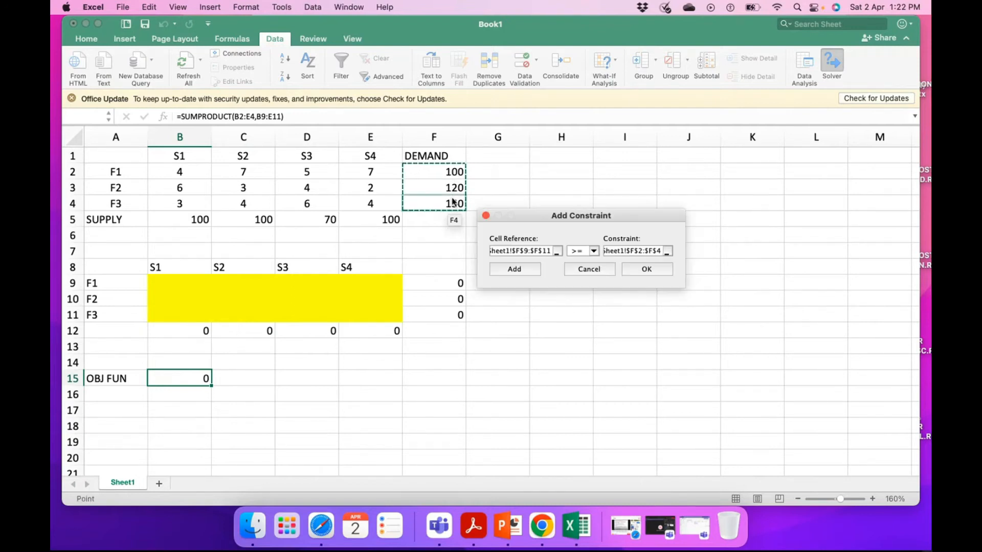
left_click(646, 269)
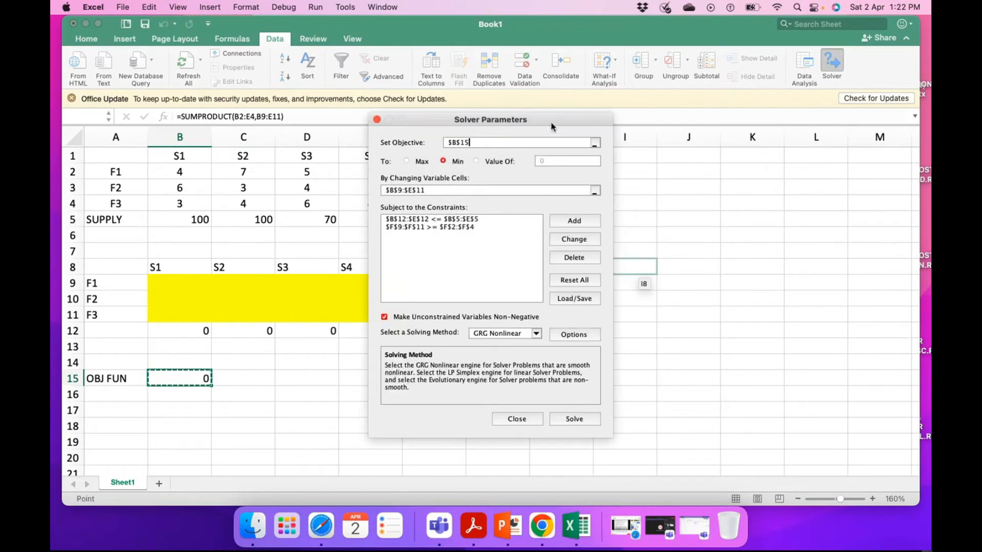
Step: Set the solving method to Simplex LP, solve the model and keep the Solver solution
left_click_drag(557, 124, 697, 126)
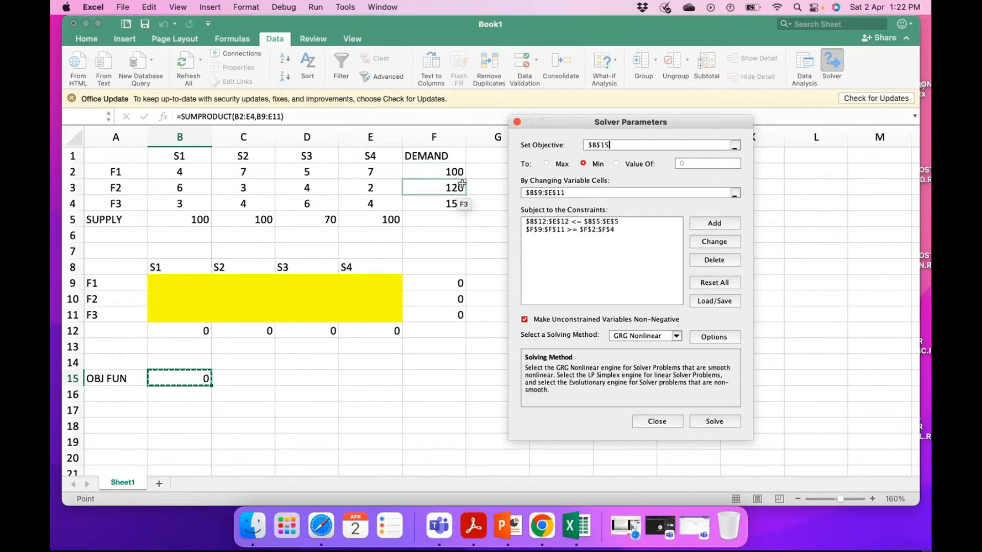
left_click(676, 336)
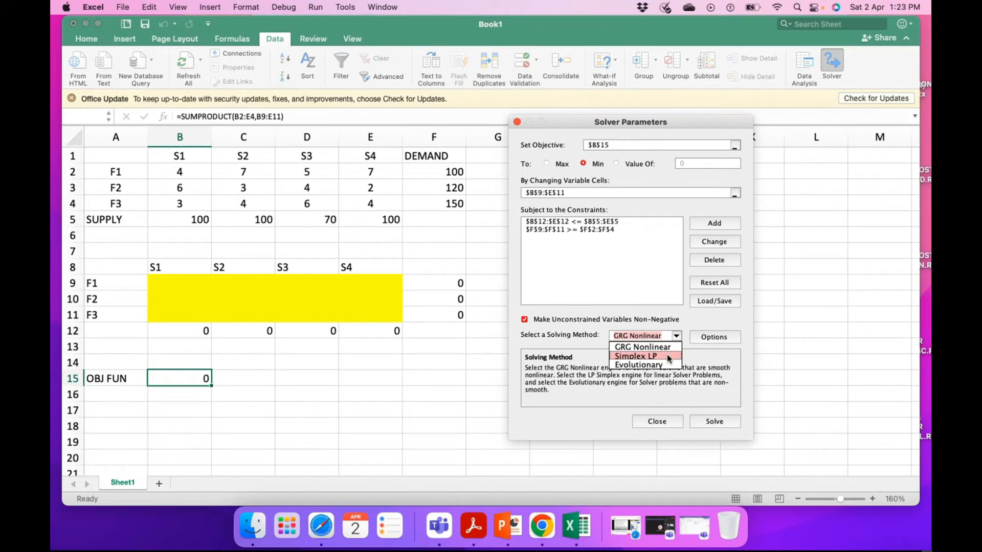
left_click(670, 357)
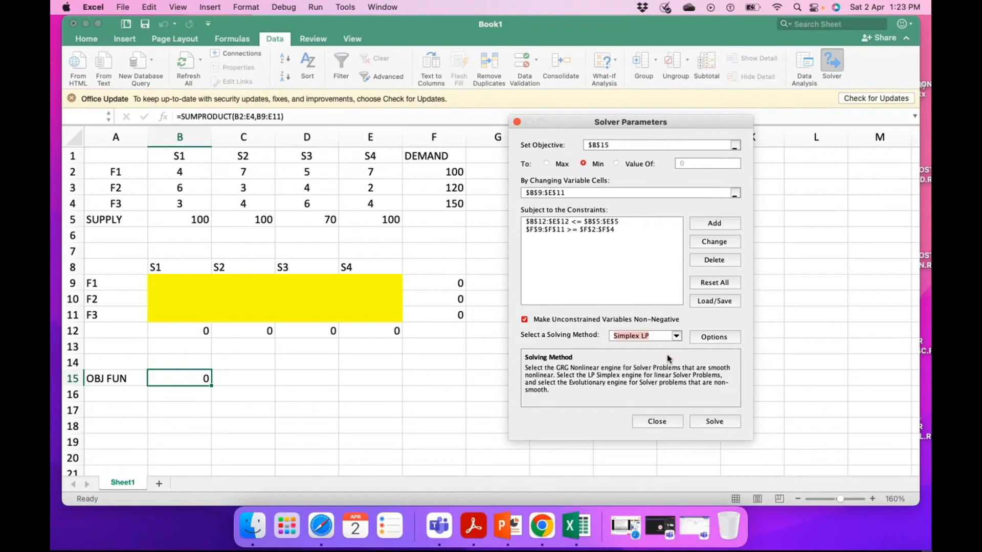
left_click(715, 421)
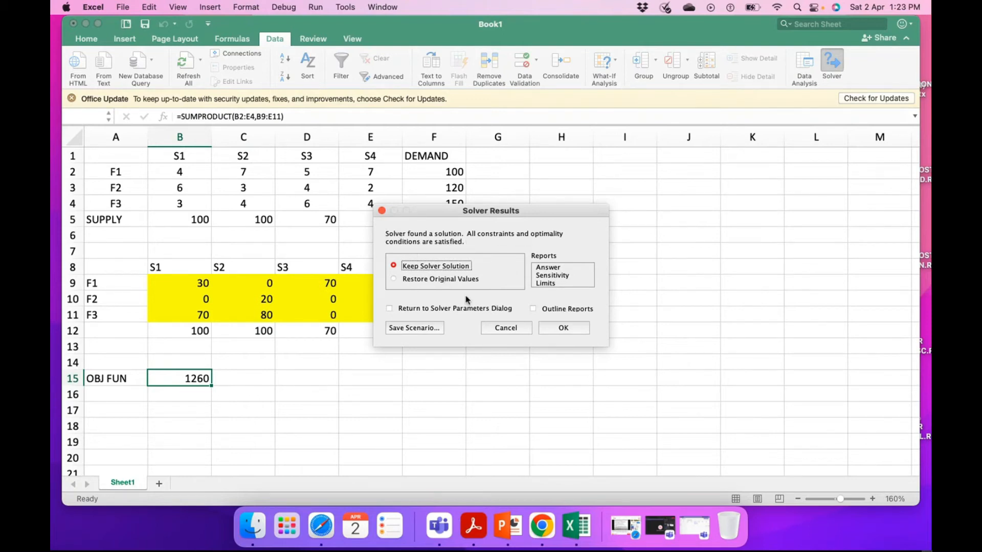
left_click(563, 328)
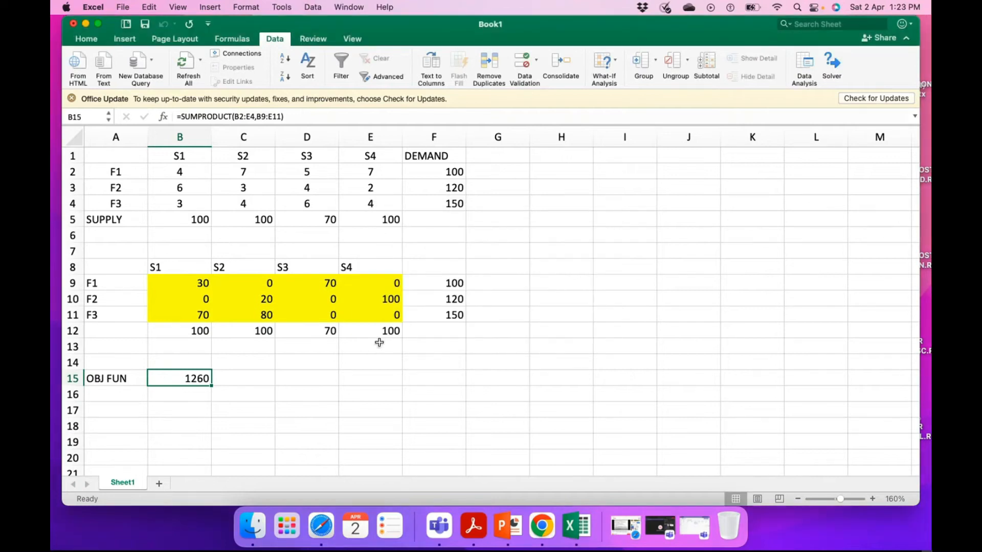
Step: Copy the solved allocation values in B9:E11
left_click_drag(202, 284, 350, 312)
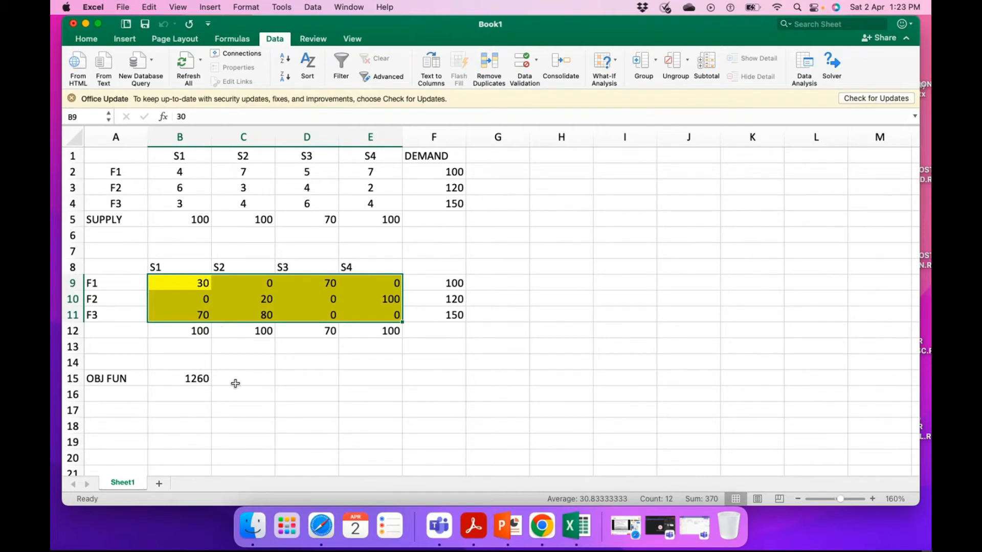
left_click_drag(201, 283, 349, 309)
key("super+c")
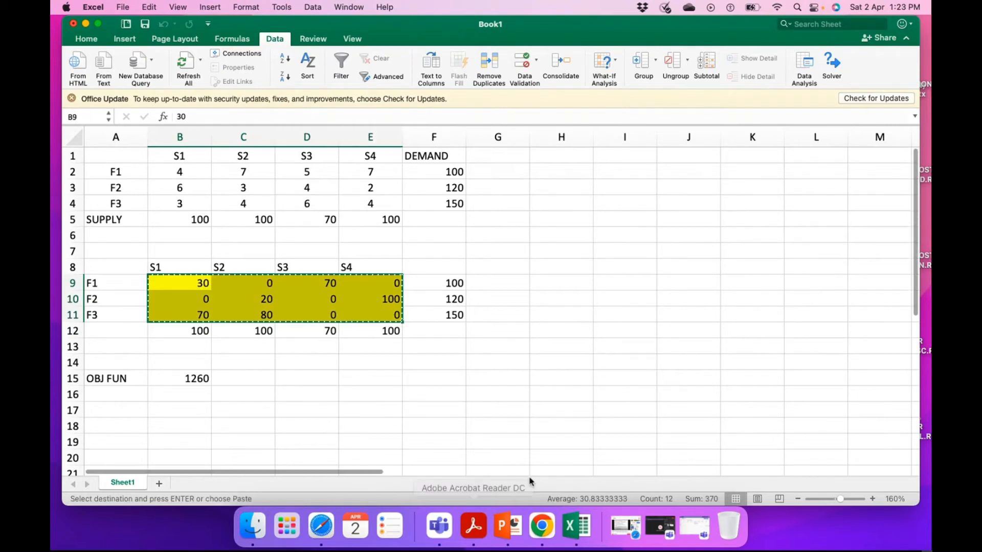
Step: Switch to PowerPoint, paste the allocation into the empty plant-by-supply cells of slide 4's table, and open their font size for editing
left_click(507, 525)
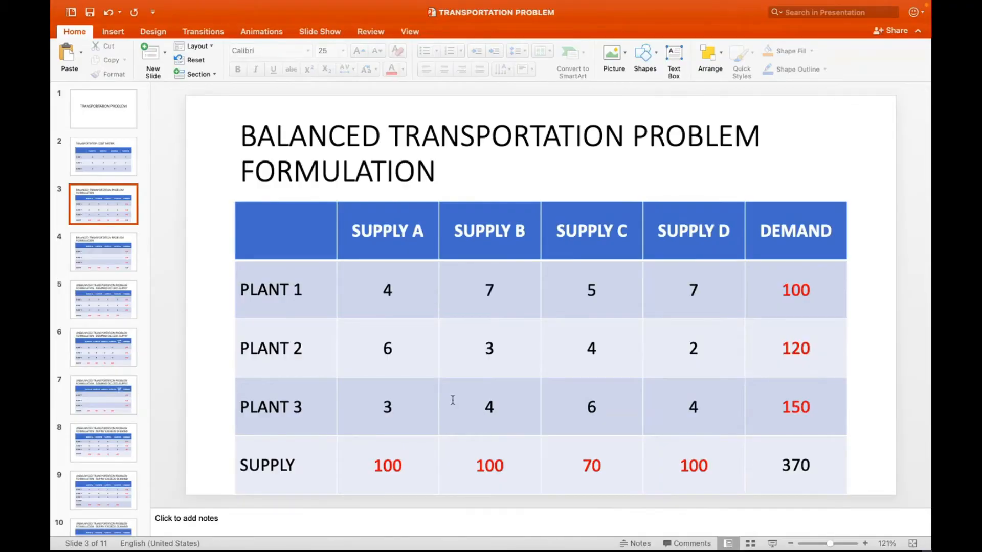
key("Down")
left_click_drag(362, 284, 654, 401)
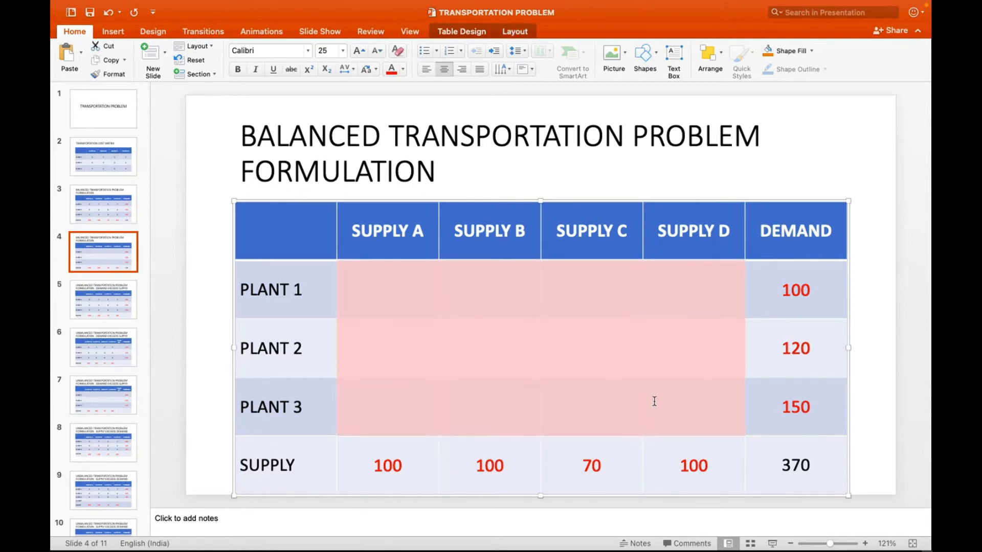
key("cmd+v")
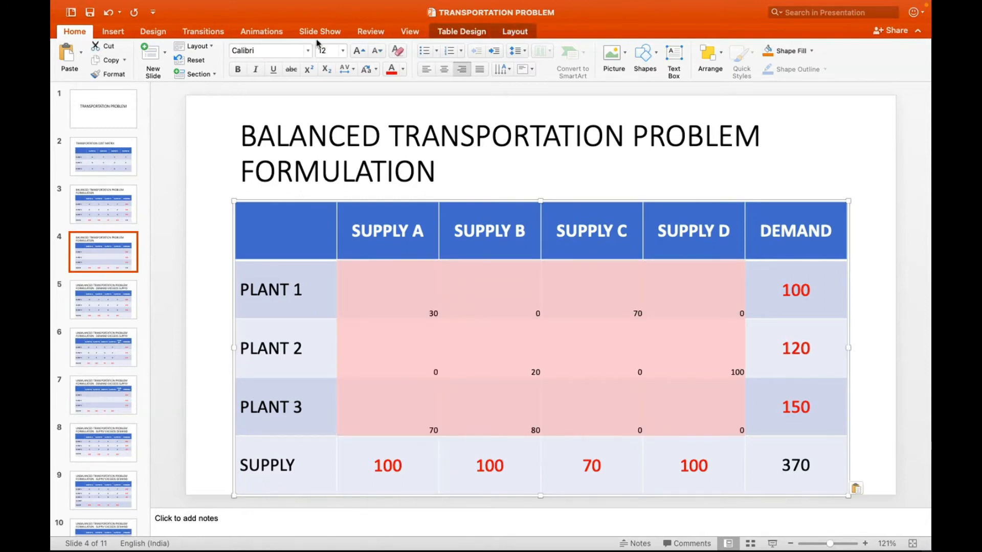
left_click(329, 50)
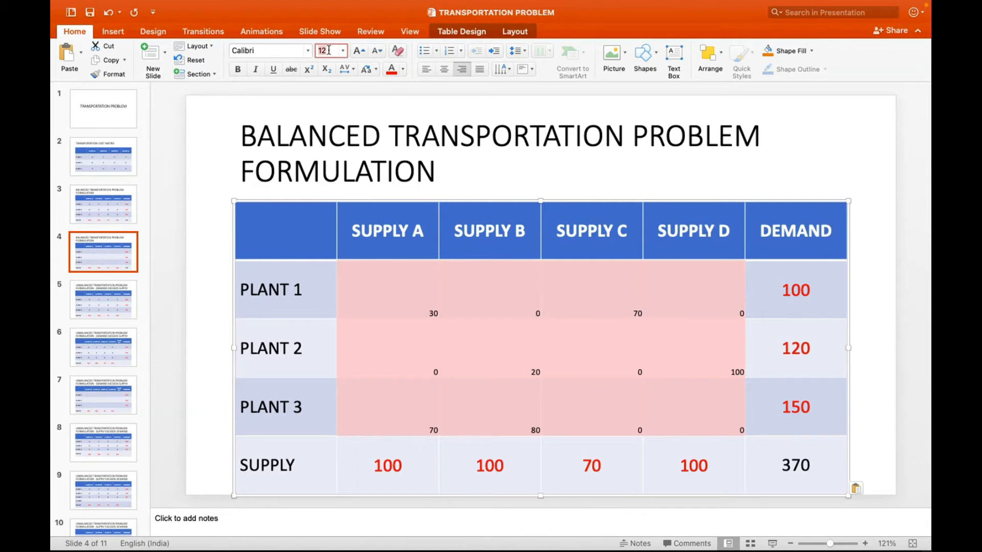
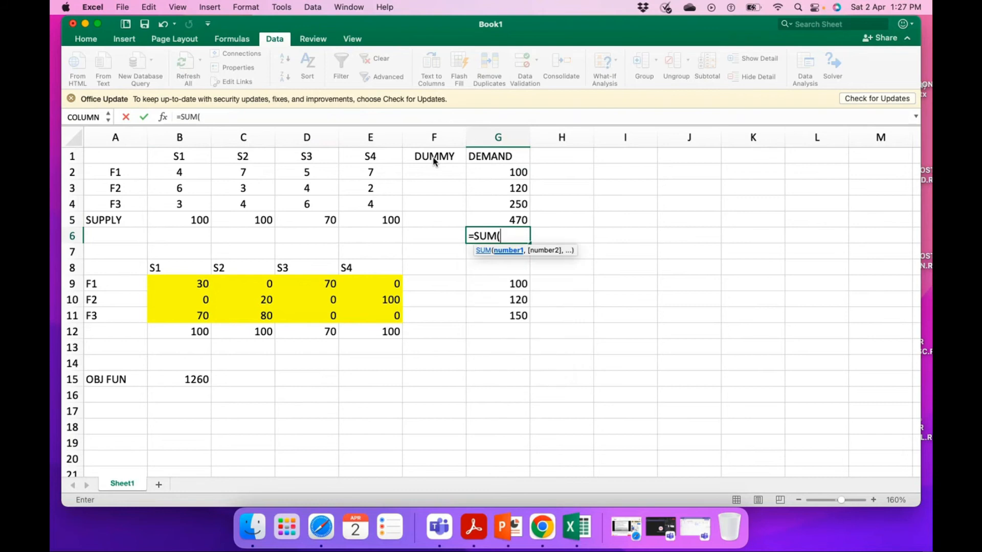
Step: Complete the SUM formula in G6 so that it totals the supplies of S1 to S4 in B5:E5
key("Up")
key("Left")
key("Left")
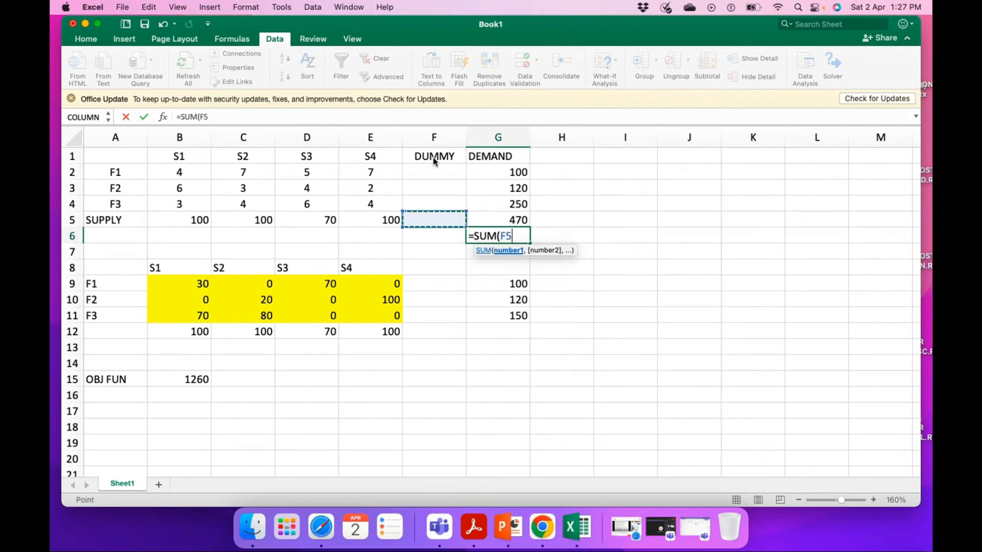
key("shift+Left")
key("shift+Left")
key("shift+Left")
key("Return")
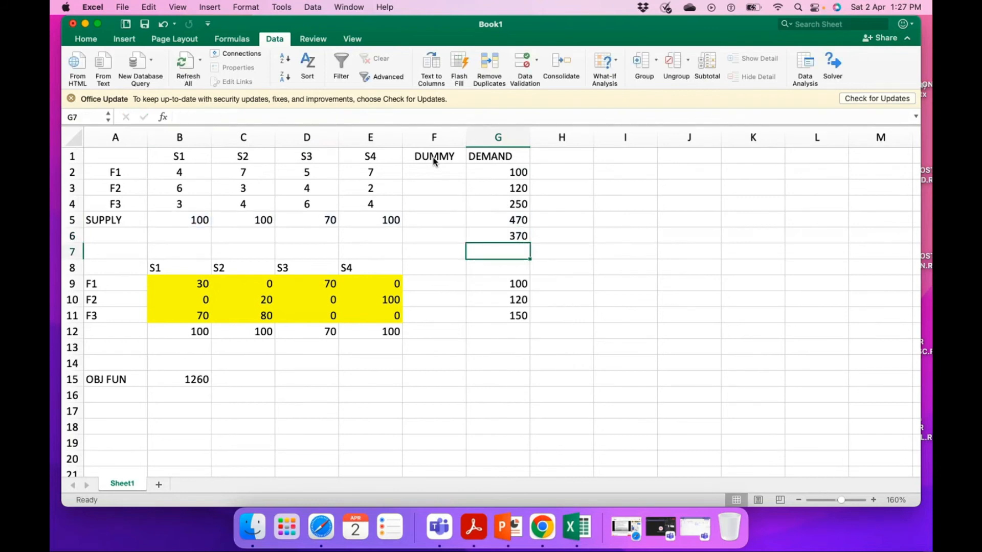
Step: Enter 100 in F5 as the supply of the DUMMY column
left_click(435, 220)
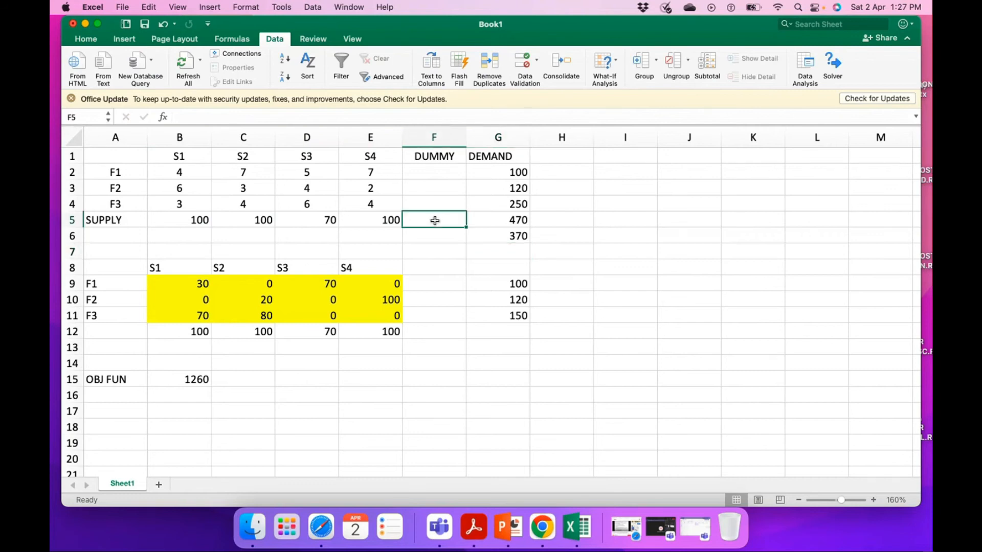
type("100")
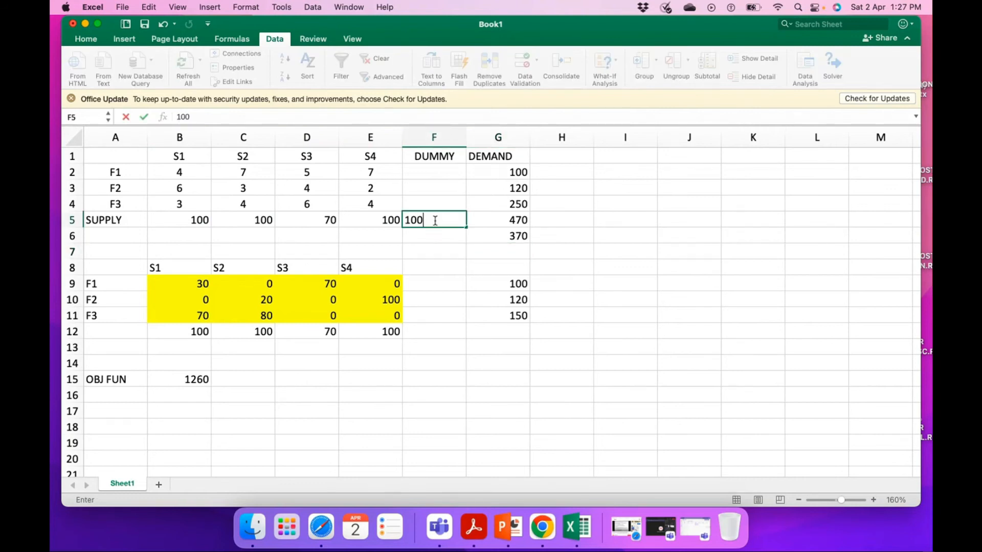
key("Return")
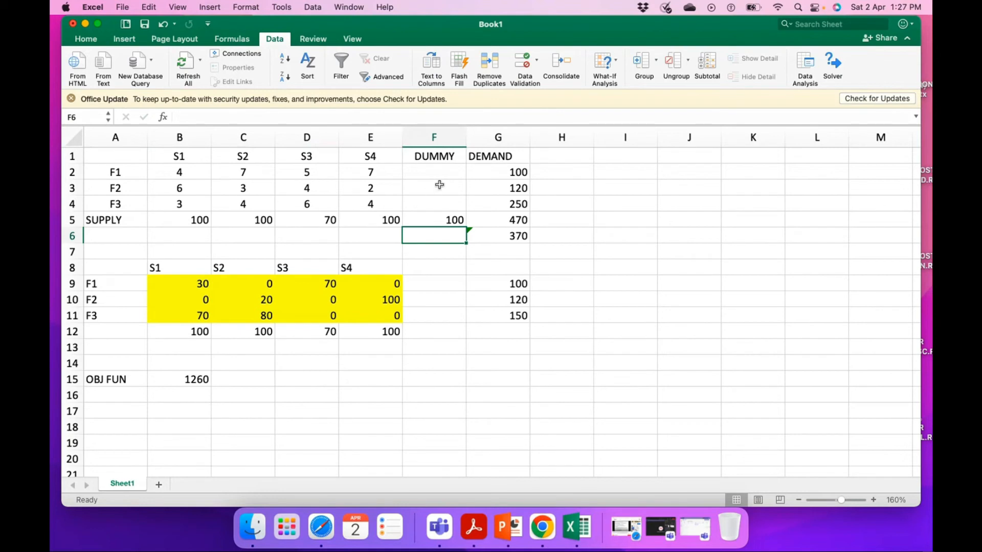
Step: Copy the DUMMY heading from F1 to F8 in the allocation table, and enter 100 in F12 below it
left_click(439, 155)
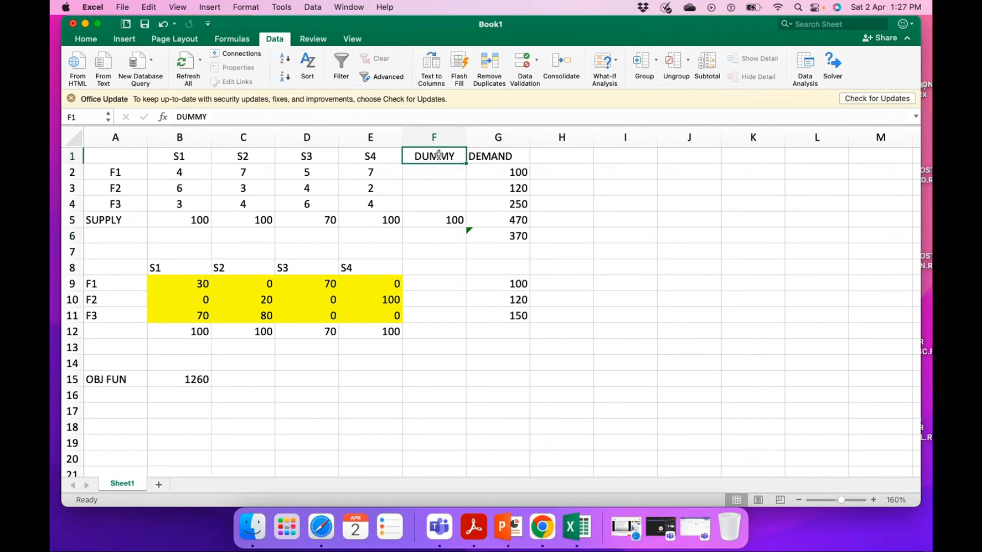
key("super+c")
left_click(432, 272)
key("super+v")
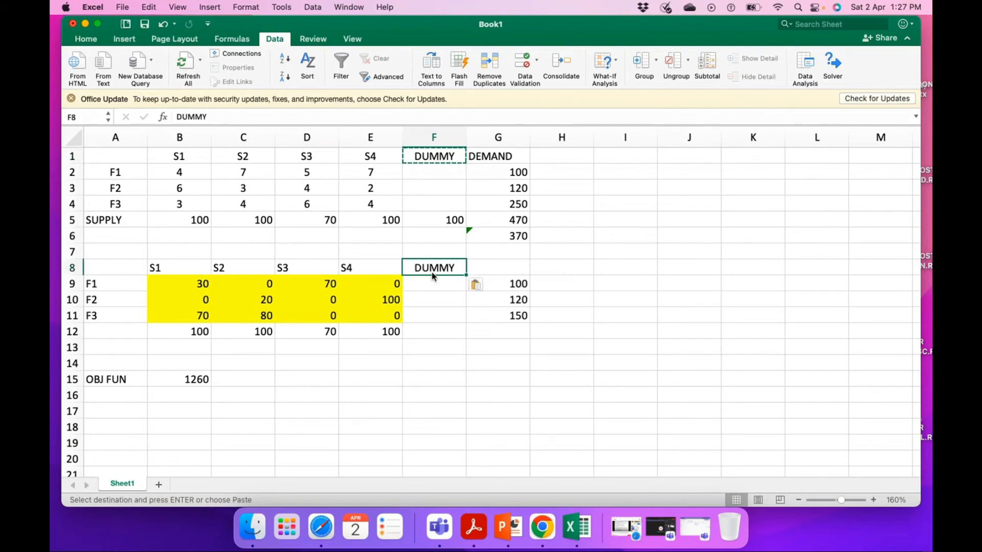
left_click(430, 336)
type("100")
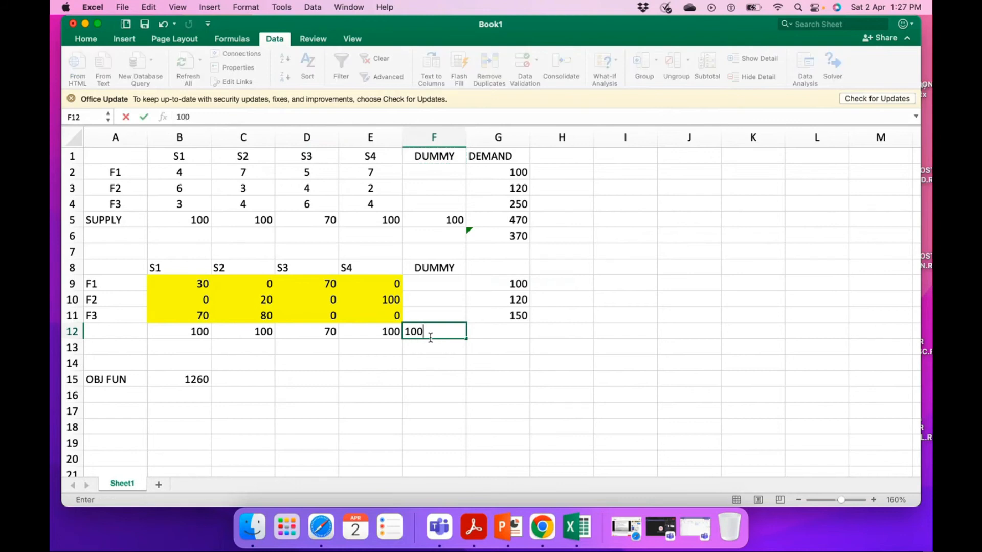
key("Return")
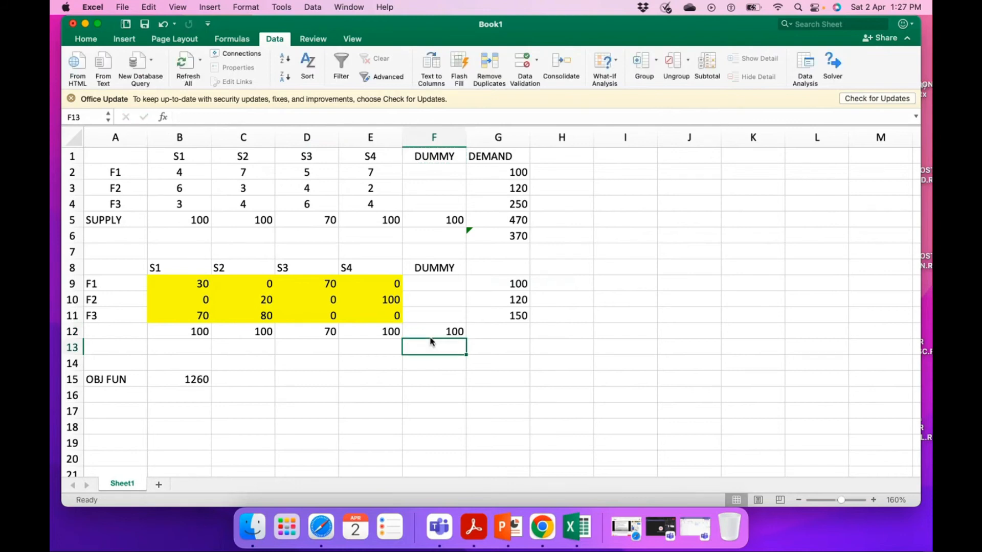
Step: Replace the objective function formula in B15 with =SUMPRODUCT(B2:F4,B9:F11) so that it includes the DUMMY column
left_click(197, 380)
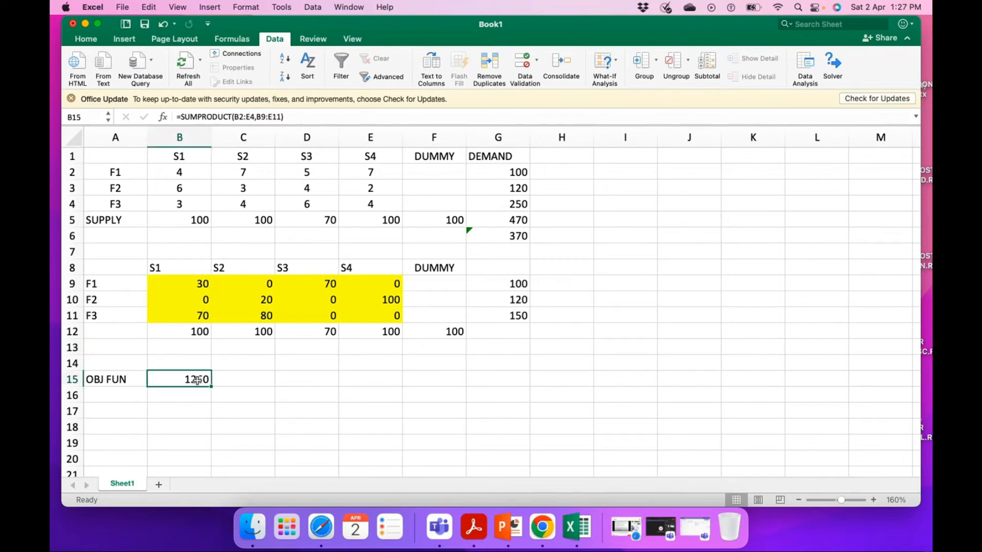
type("=SUM")
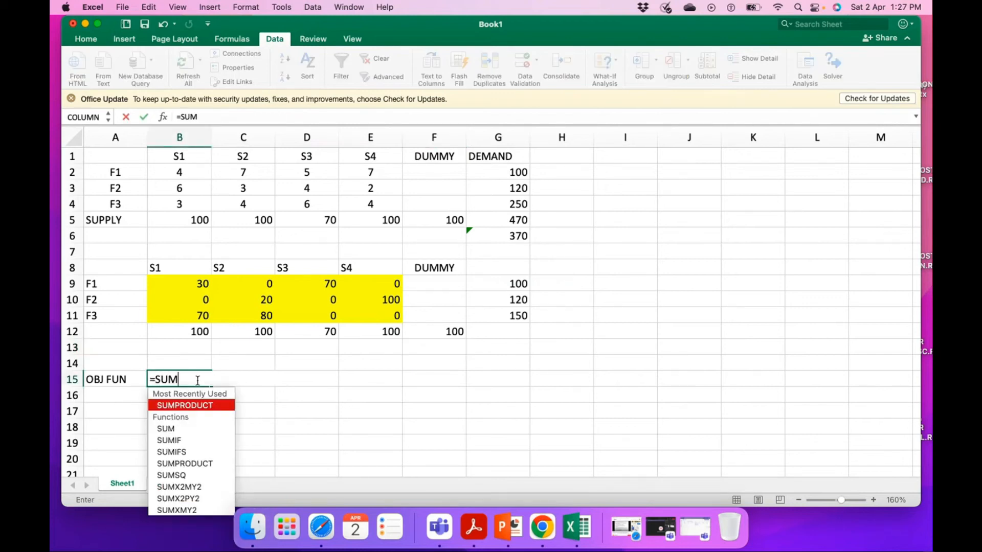
type("PRO")
key("Tab")
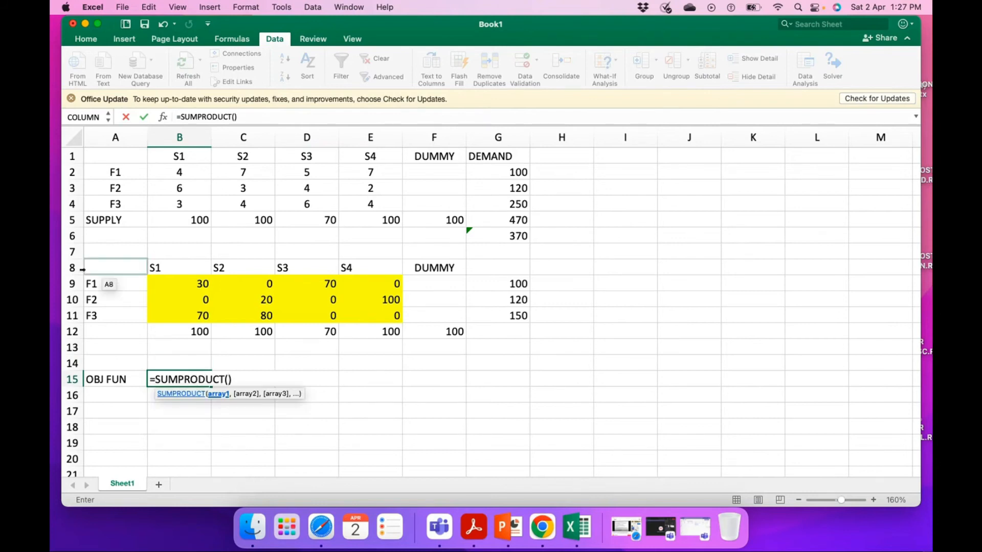
left_click_drag(174, 173, 421, 203)
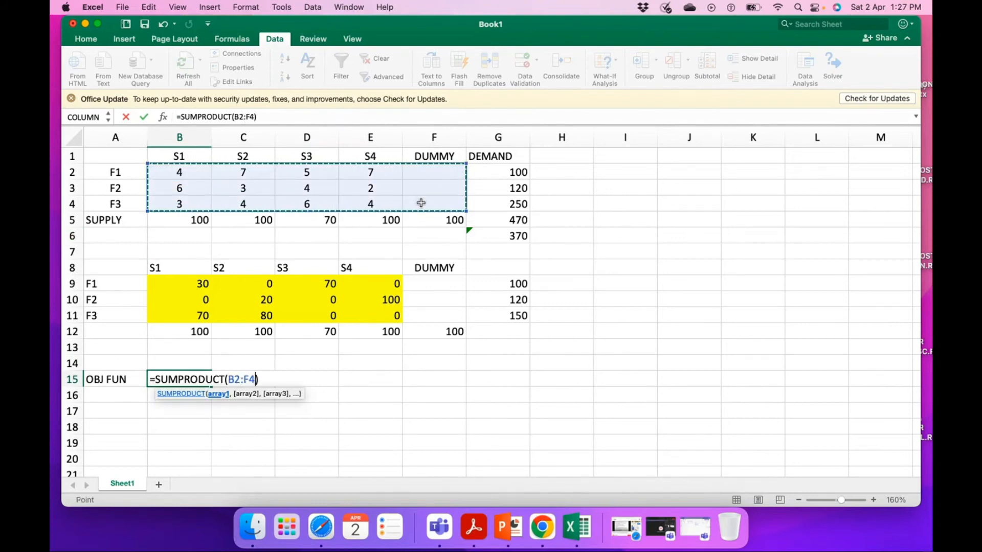
type(",")
left_click_drag(182, 282, 442, 314)
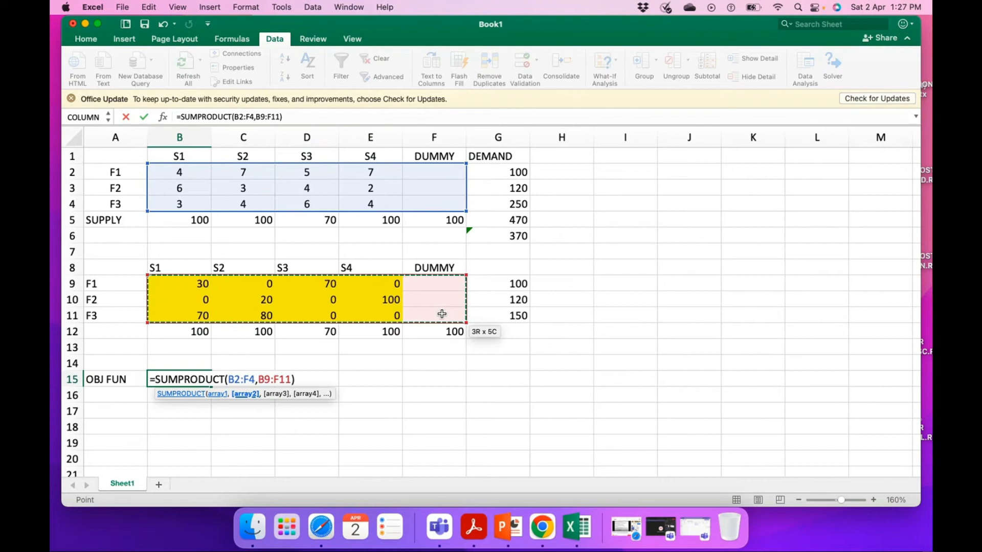
key("Return")
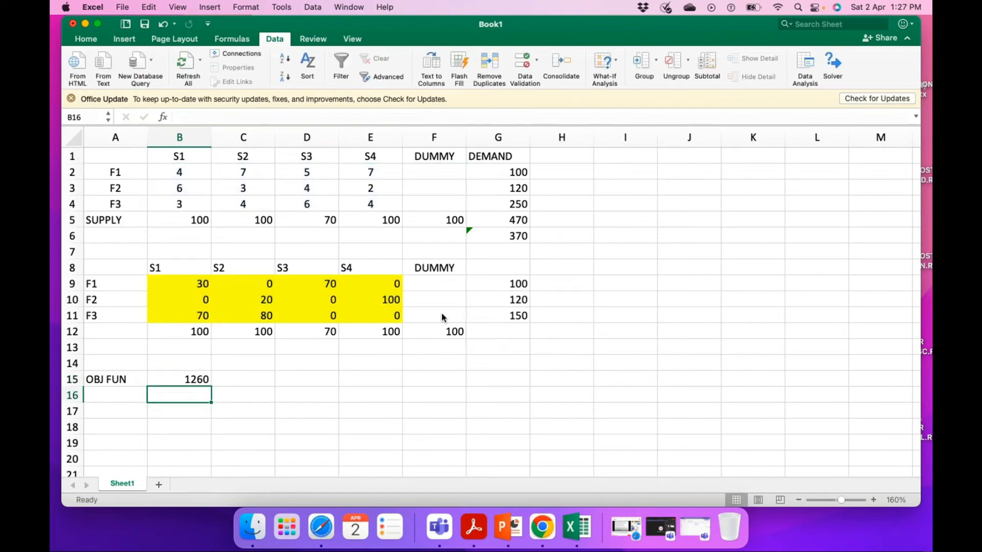
left_click(205, 378)
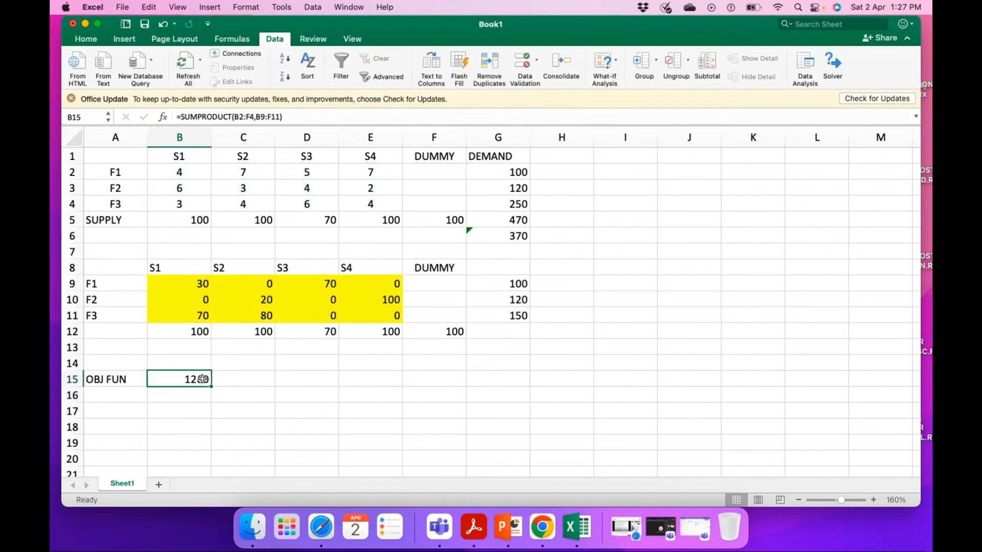
Step: Fill the column-total formula from E12 into F12 so that the DUMMY allocations in F9:F11 are summed
left_click(453, 331)
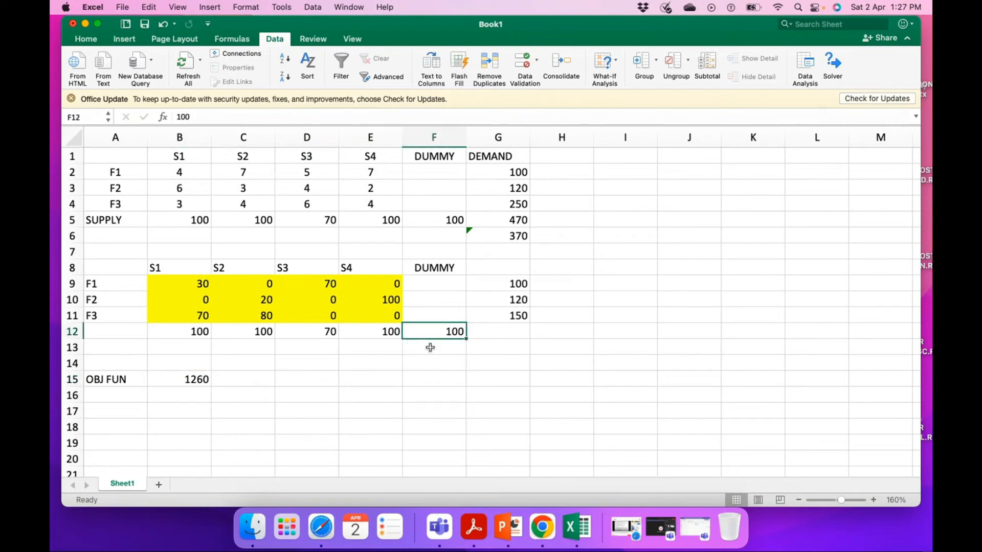
left_click(386, 332)
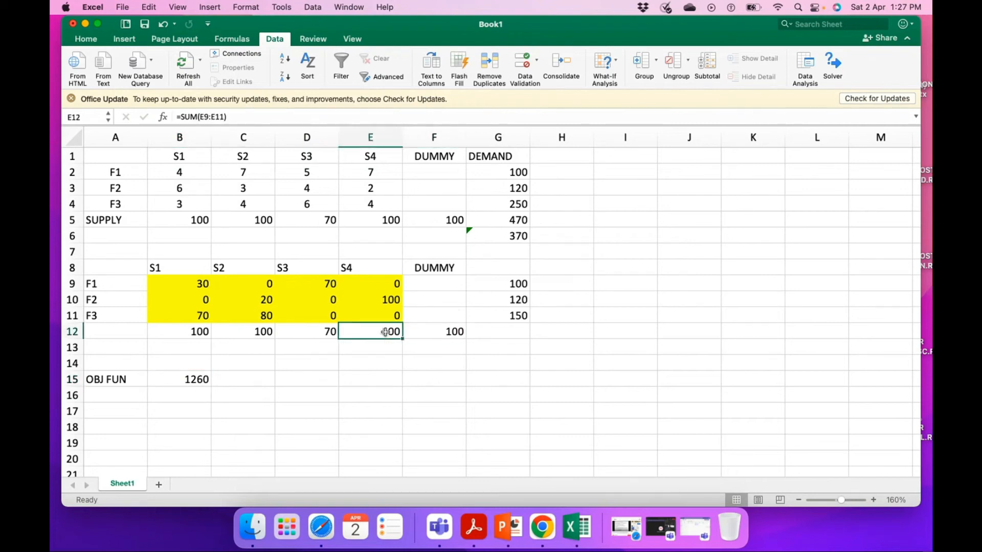
key("shift+Right")
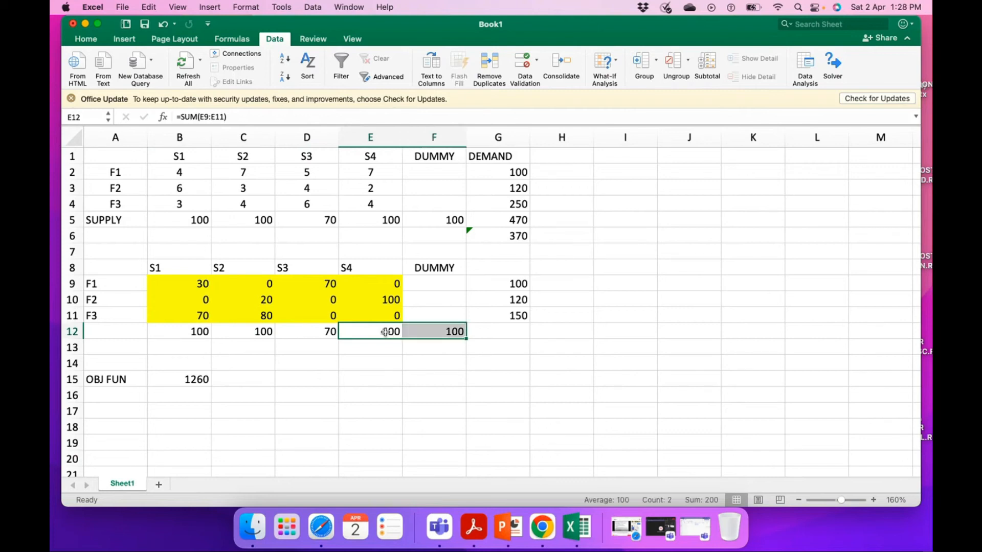
key("ctrl+r")
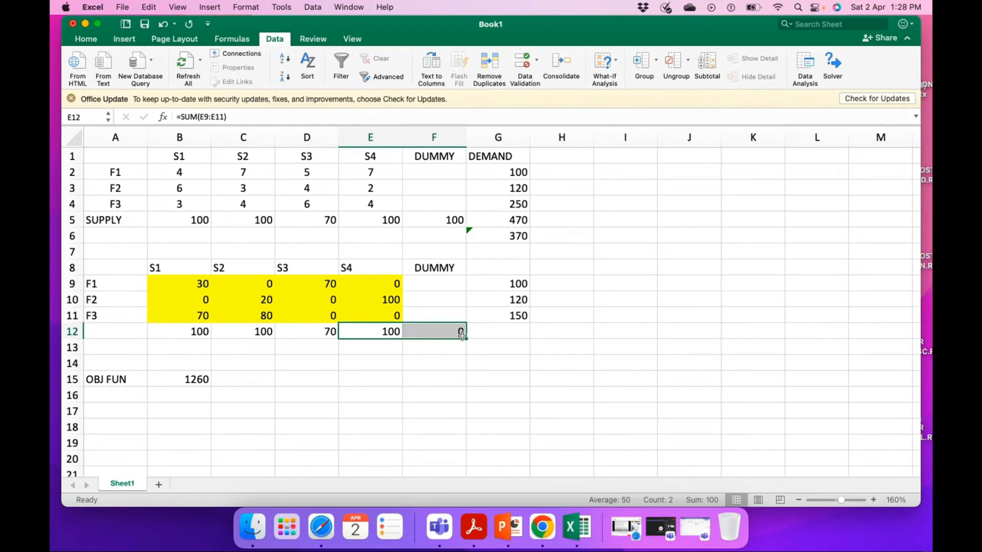
left_click(445, 217)
left_click(445, 333)
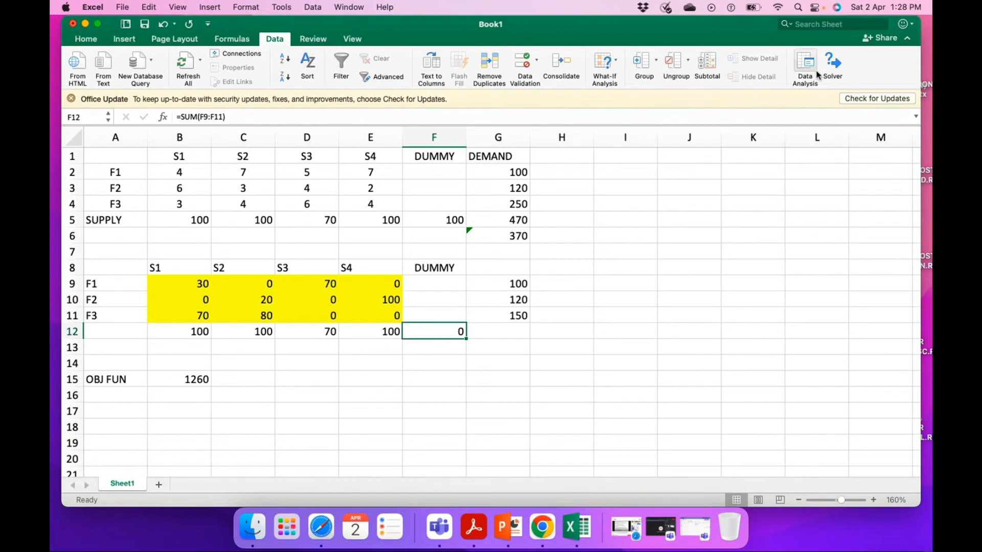
Step: In Solver, set the objective to B15 and the changing variable cells to B9:F11, and close the dialog without solving
left_click(832, 62)
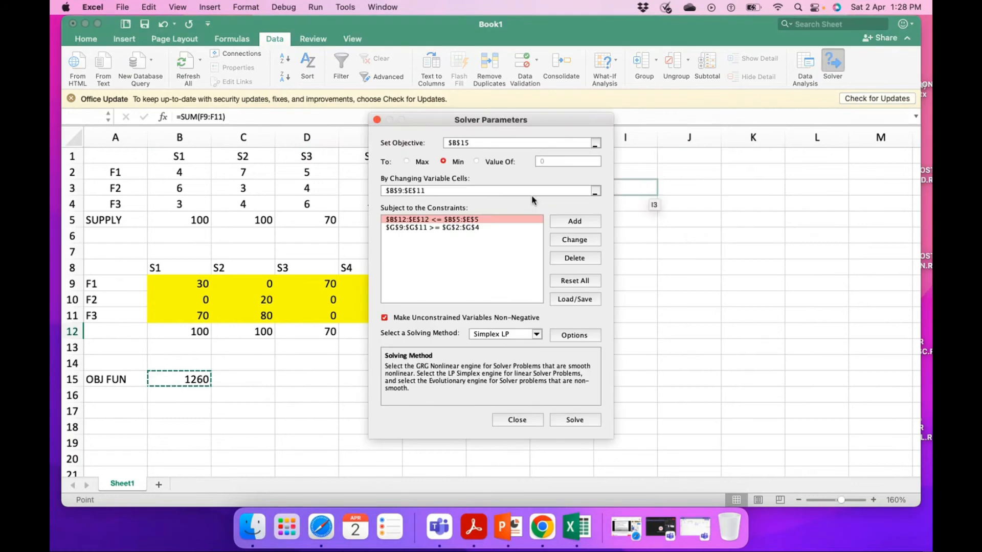
left_click(595, 143)
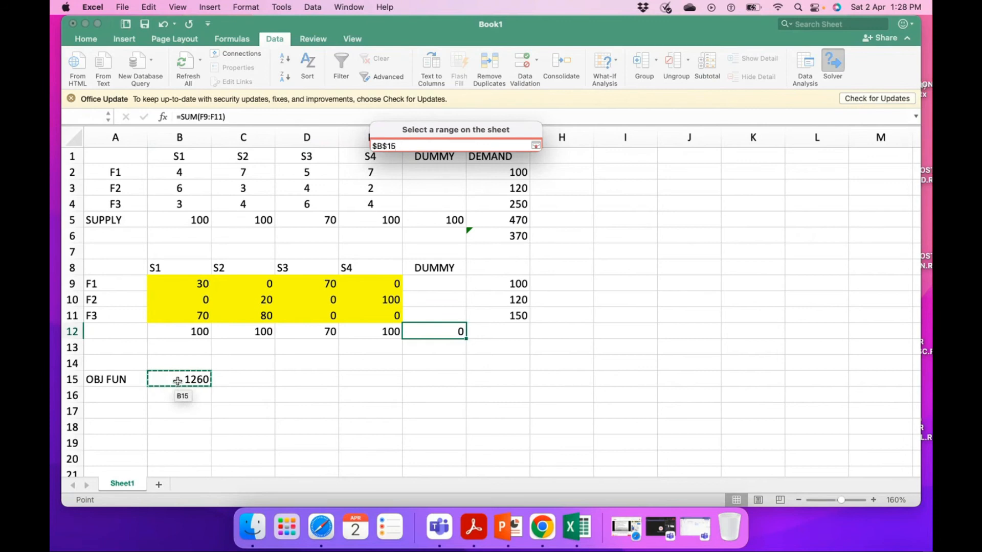
left_click(155, 379)
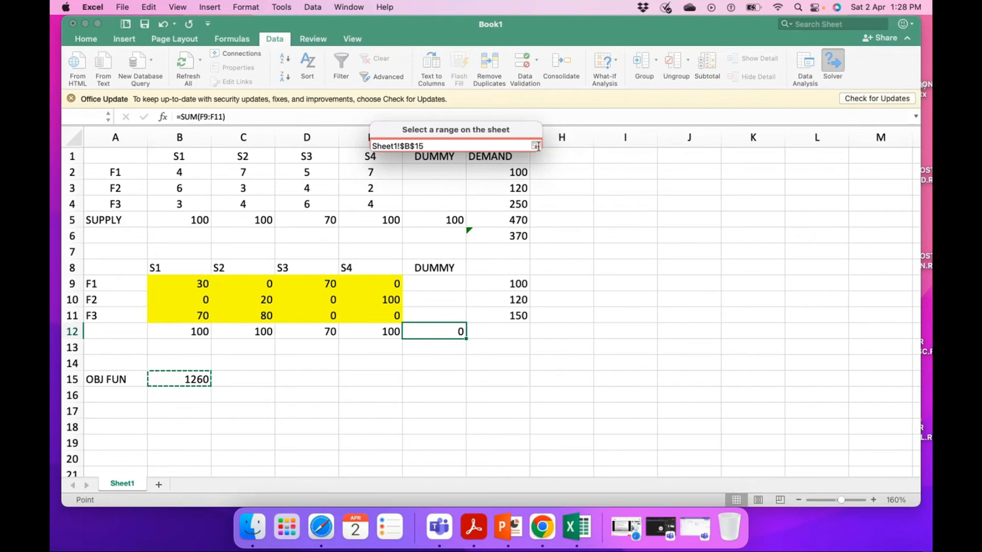
left_click(535, 146)
left_click(589, 193)
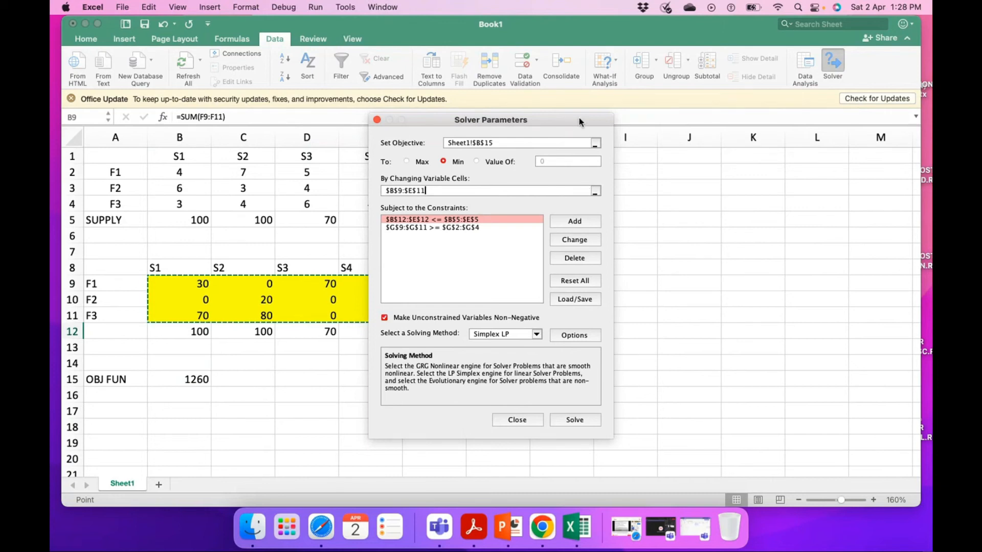
left_click_drag(580, 122, 775, 90)
left_click_drag(193, 284, 443, 319)
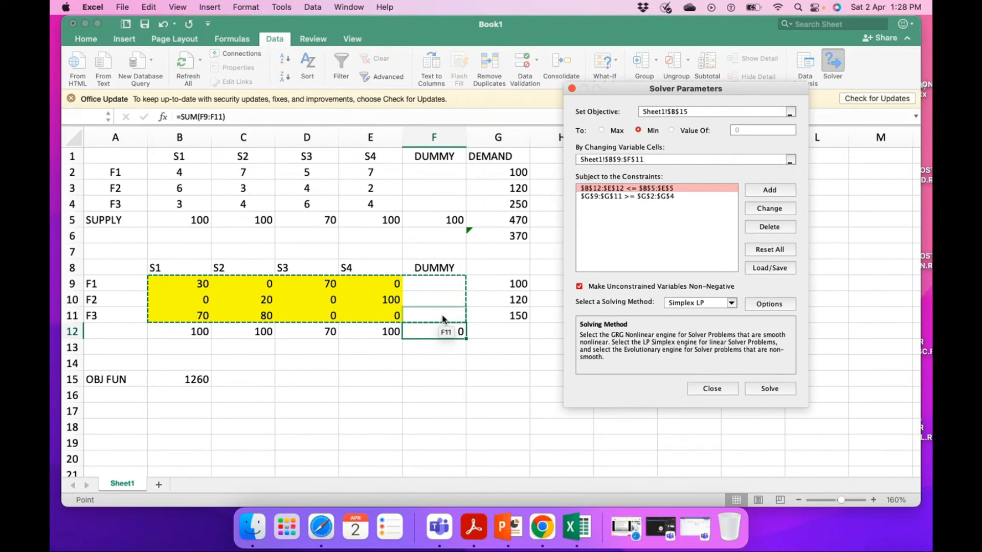
left_click(712, 389)
Step: Replace the F1 row total in G9 with =SUM(B9:F9) and select G9:G11 to carry the formula down
left_click(514, 283)
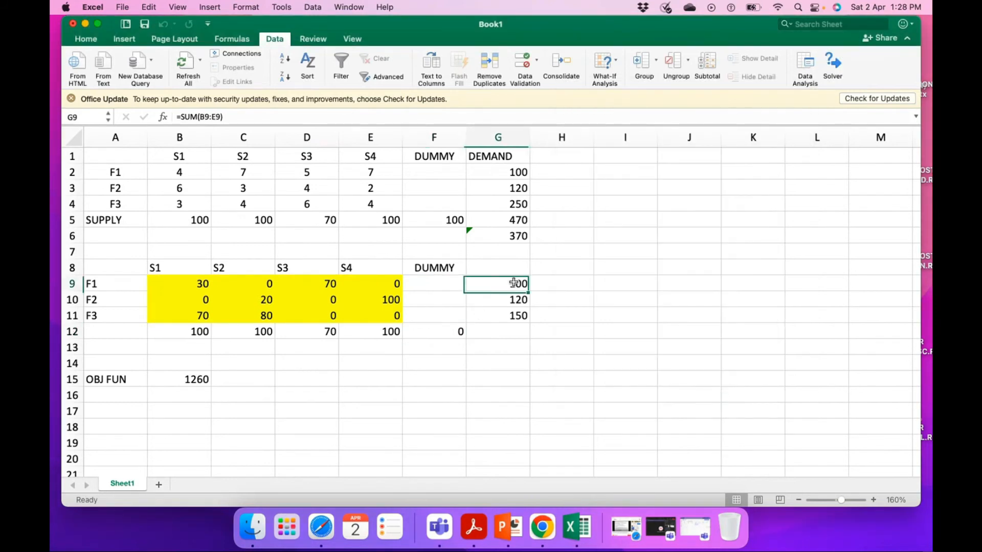
double_click(515, 283)
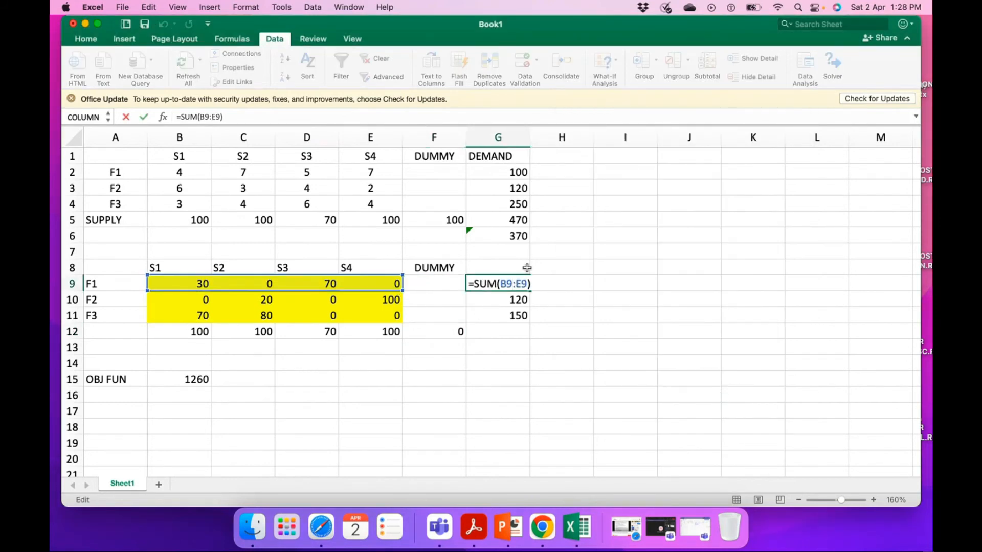
key("Escape")
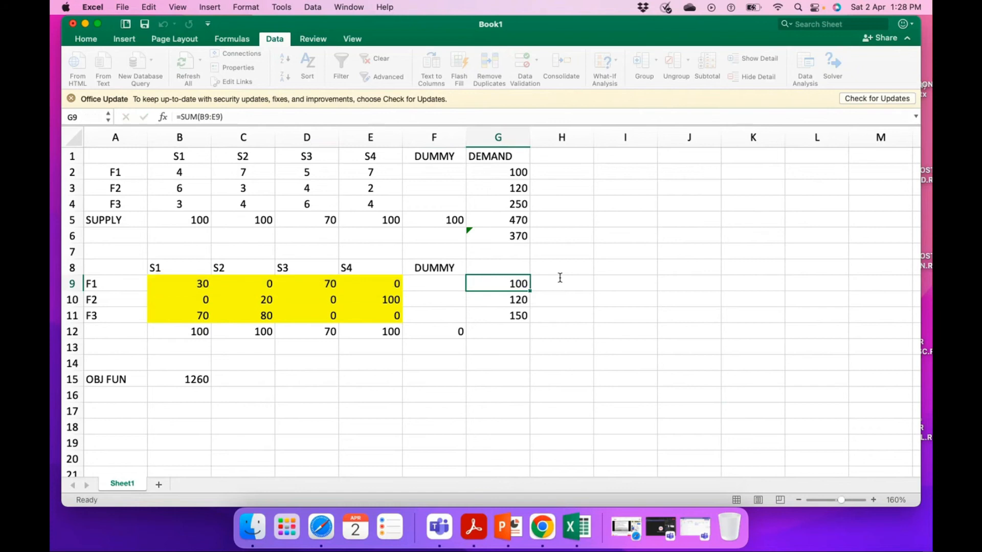
type("=SUM")
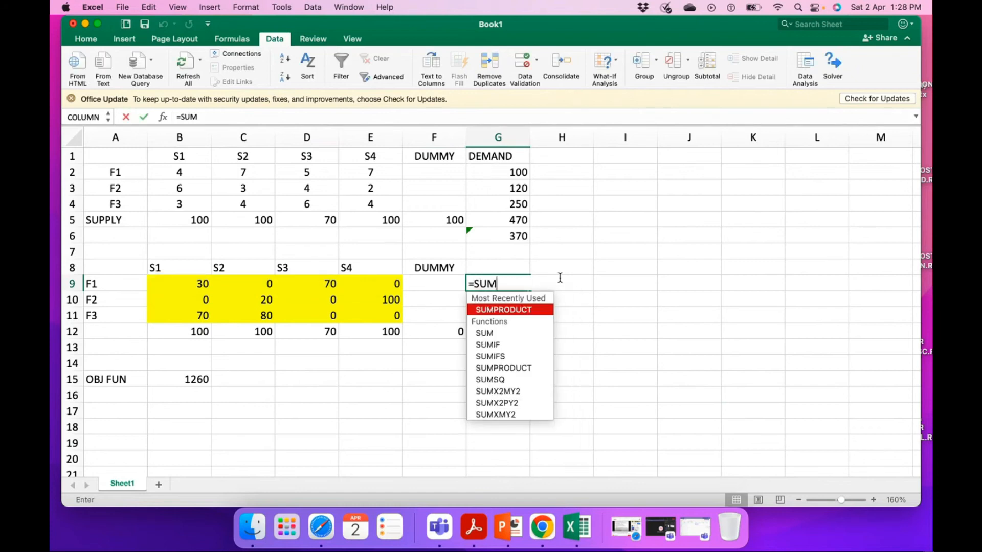
type("(")
key("Left")
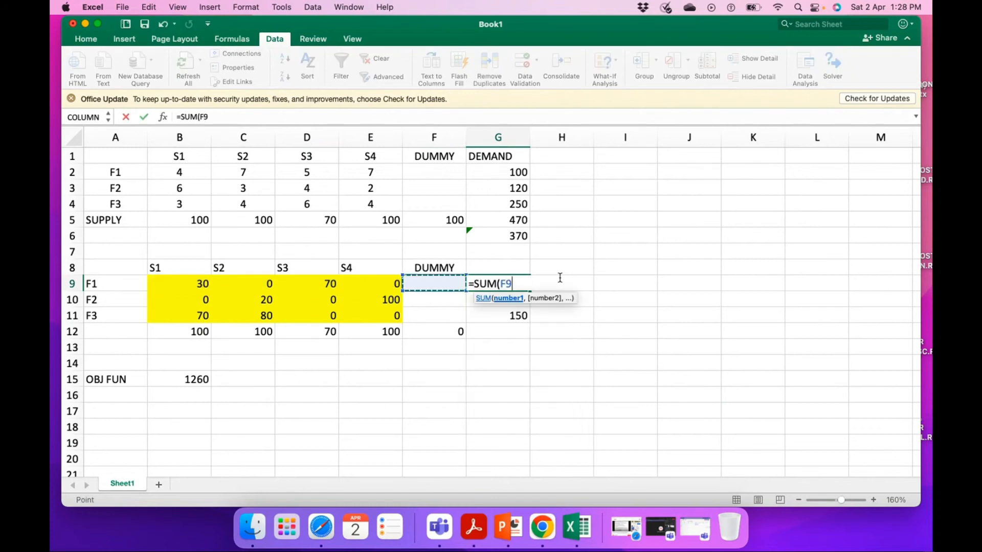
key("shift+Left")
key("shift+Left")
key("shift+Left")
key("shift+Left")
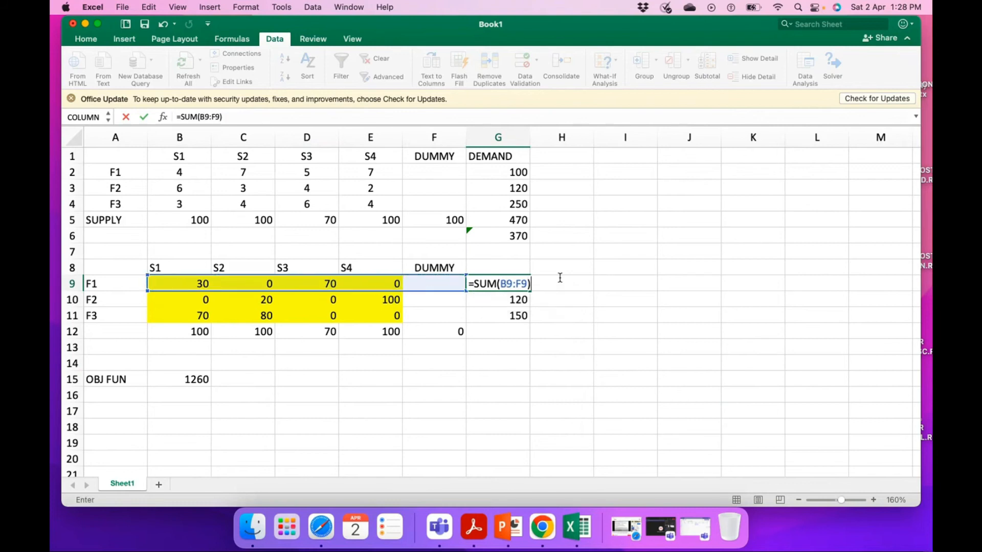
key("Return")
key("Up")
key("shift+Down")
key("shift+Down")
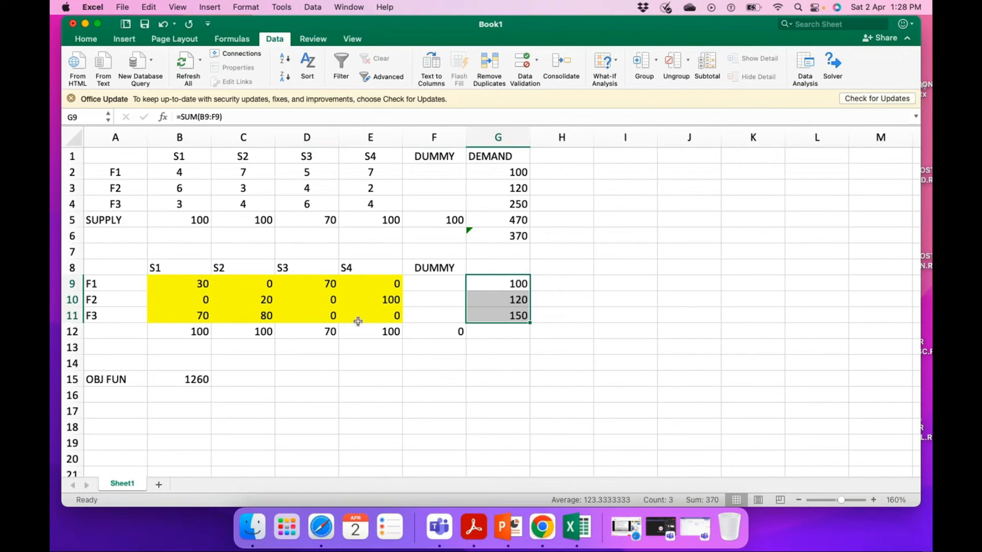
Step: Check which cells the S1 column total in B12 sums
left_click(213, 331)
double_click(198, 331)
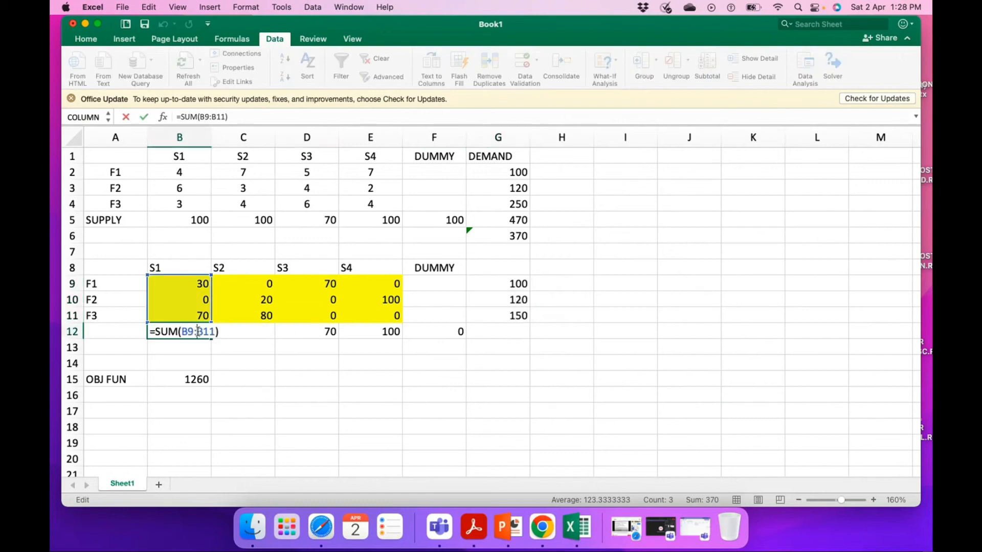
key("Return")
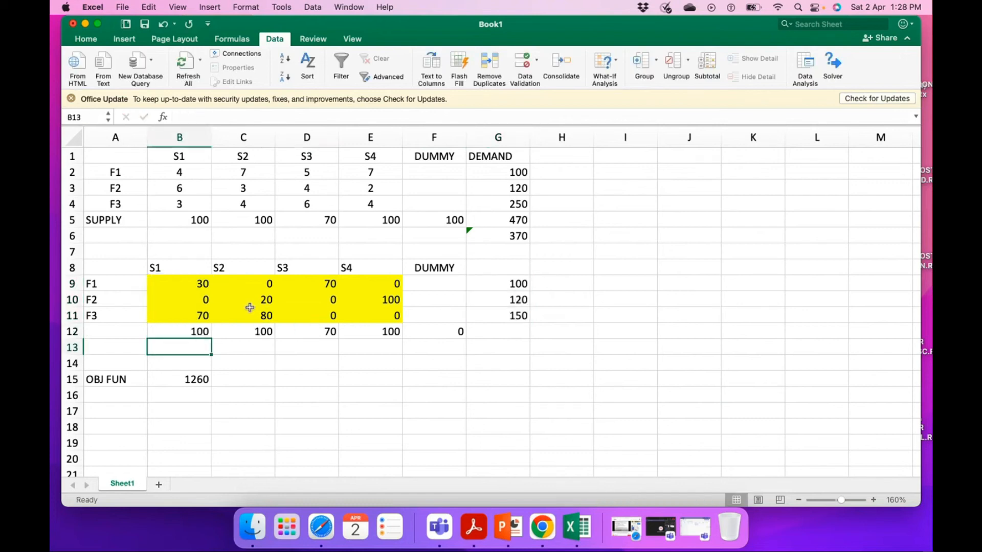
Step: Trace the precedents of the objective function in B15, and remove the arrows
left_click(184, 379)
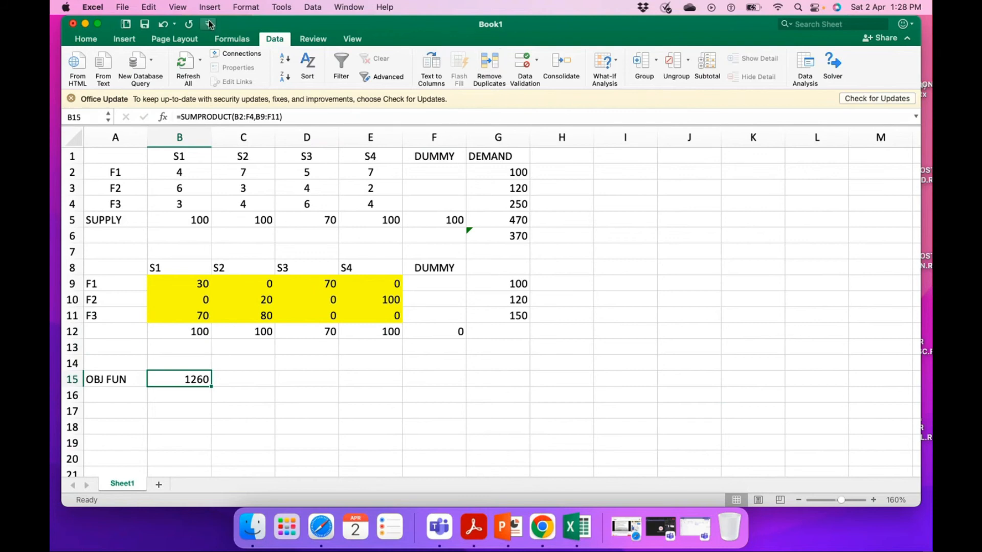
left_click(238, 44)
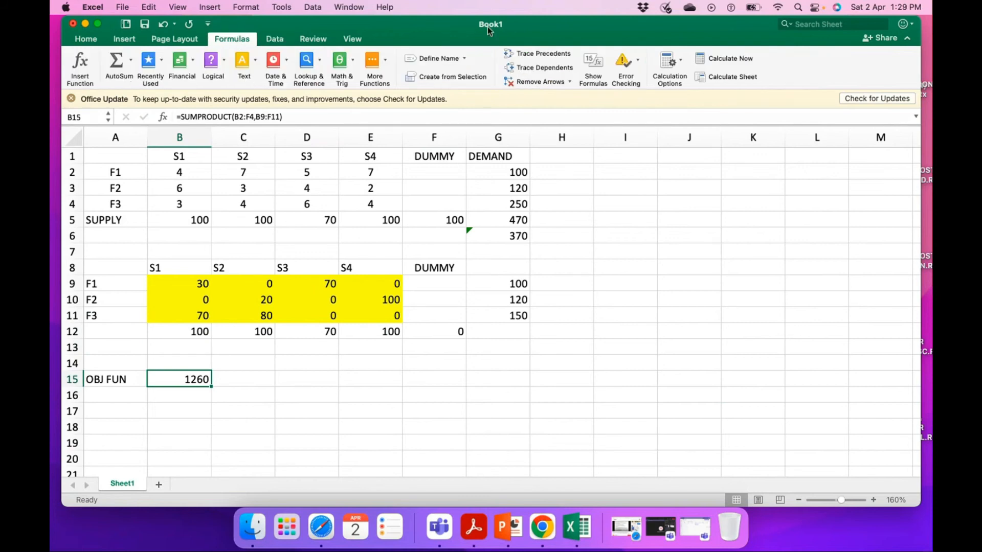
left_click(539, 55)
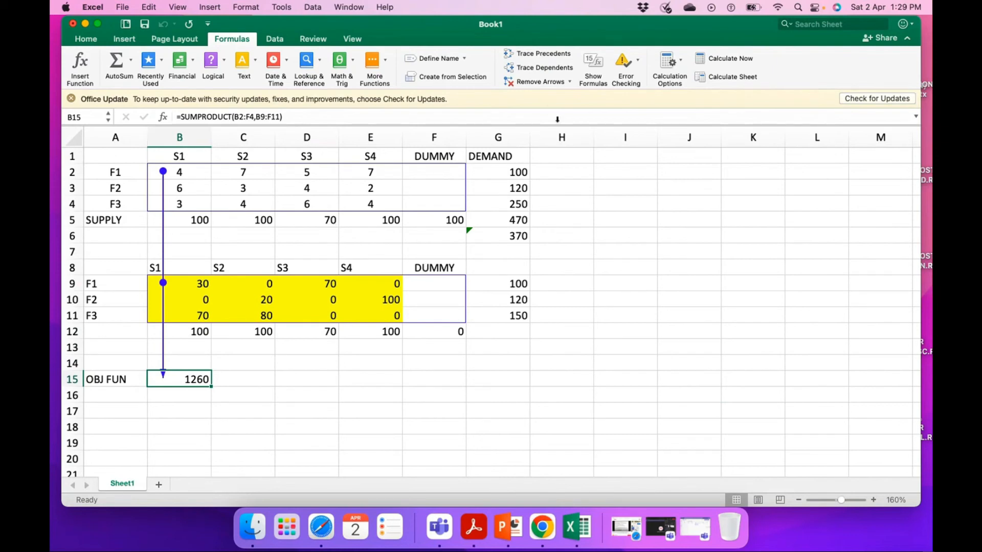
left_click(541, 82)
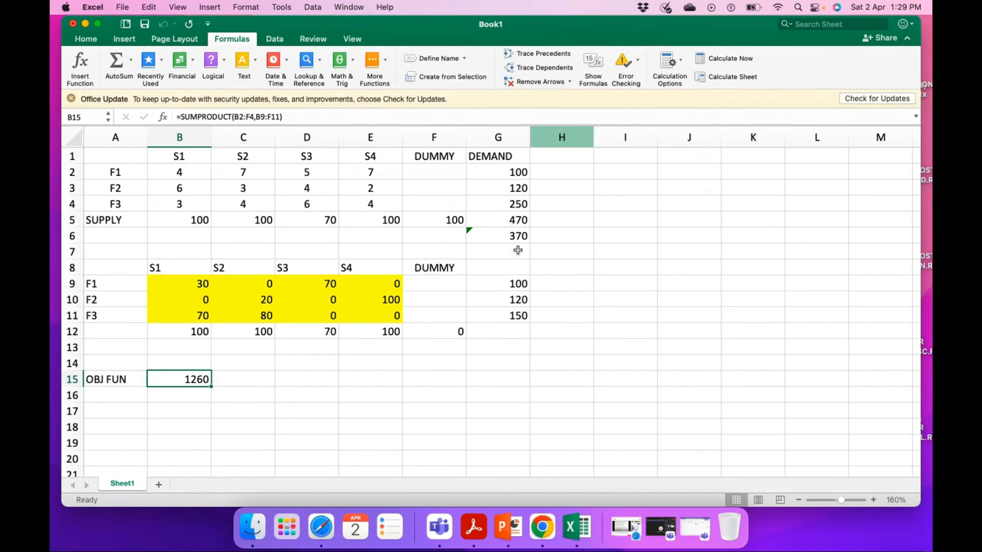
Step: Trace the precedents of the F1 row total in G9 and the S1 column total in B12, and remove the arrows
left_click(506, 282)
left_click(540, 55)
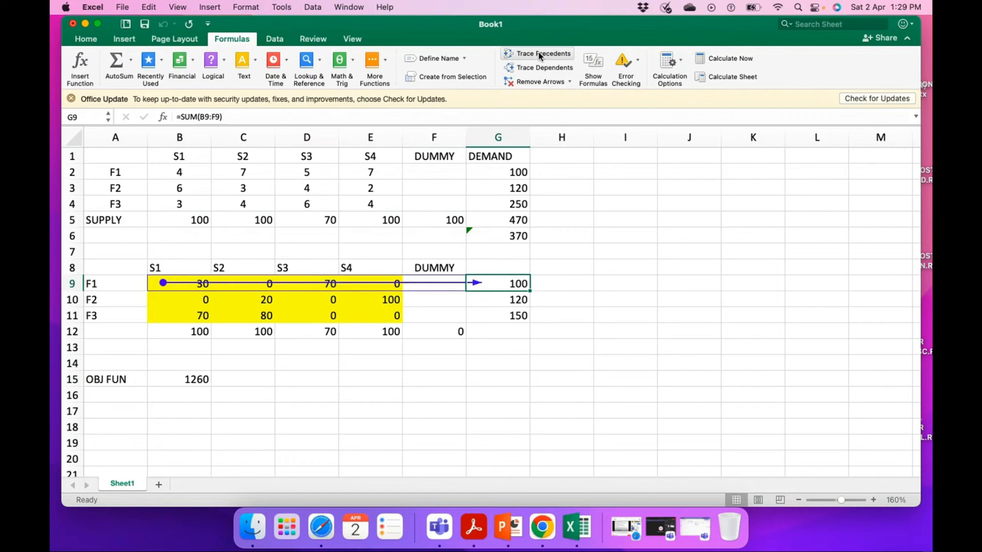
left_click(194, 336)
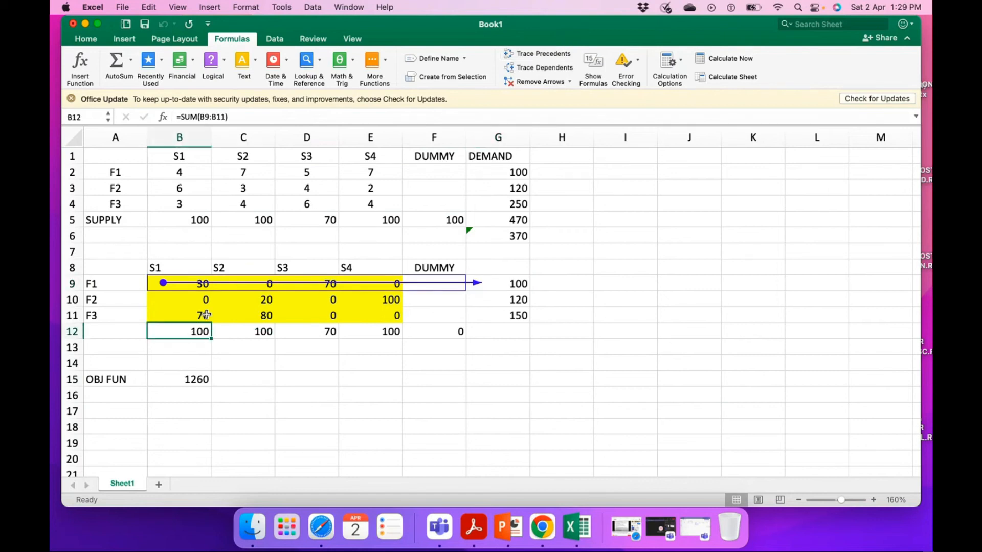
left_click(543, 55)
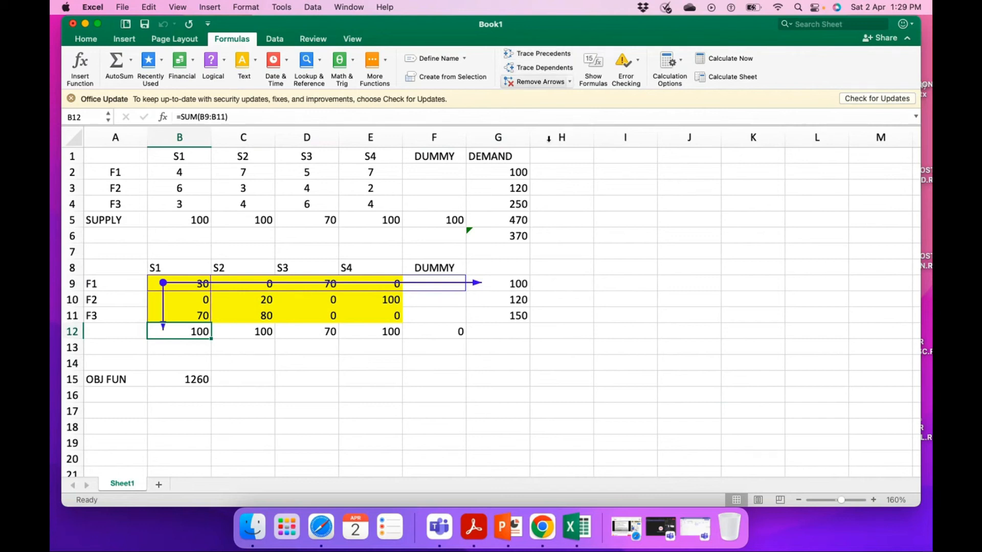
left_click(549, 82)
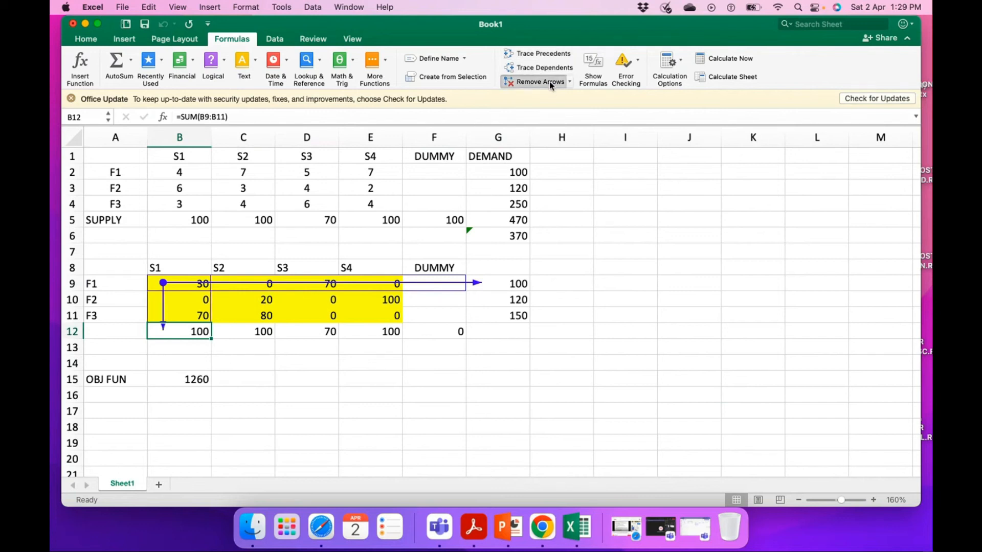
left_click(567, 295)
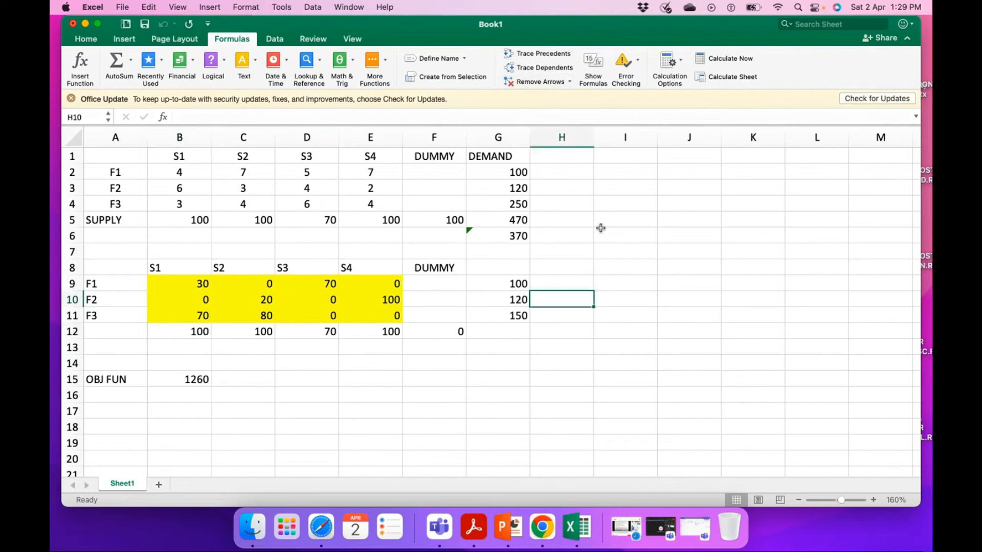
Step: Open Solver and specify B15 as the objective and B9:F11, including the dummy column, as the changing variable cells
left_click(276, 40)
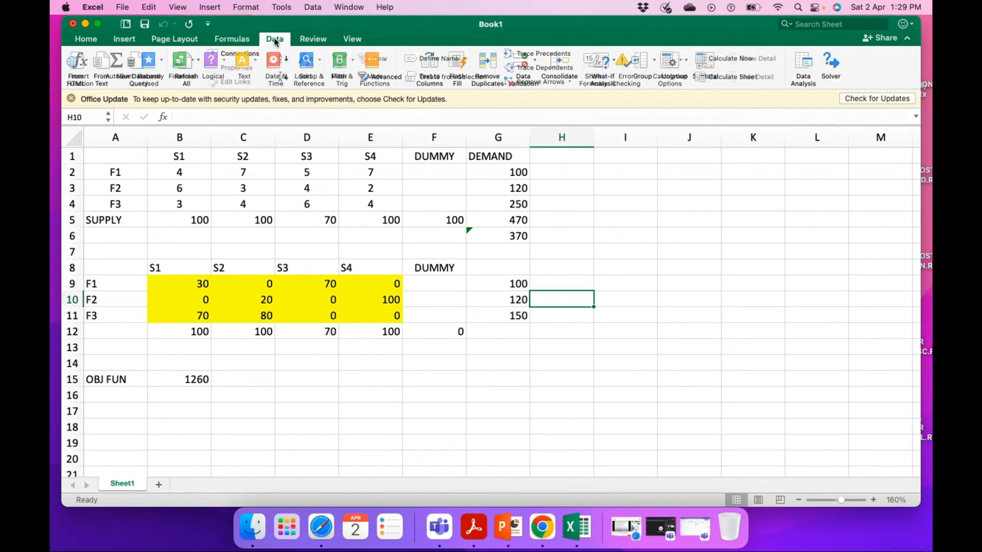
left_click(831, 63)
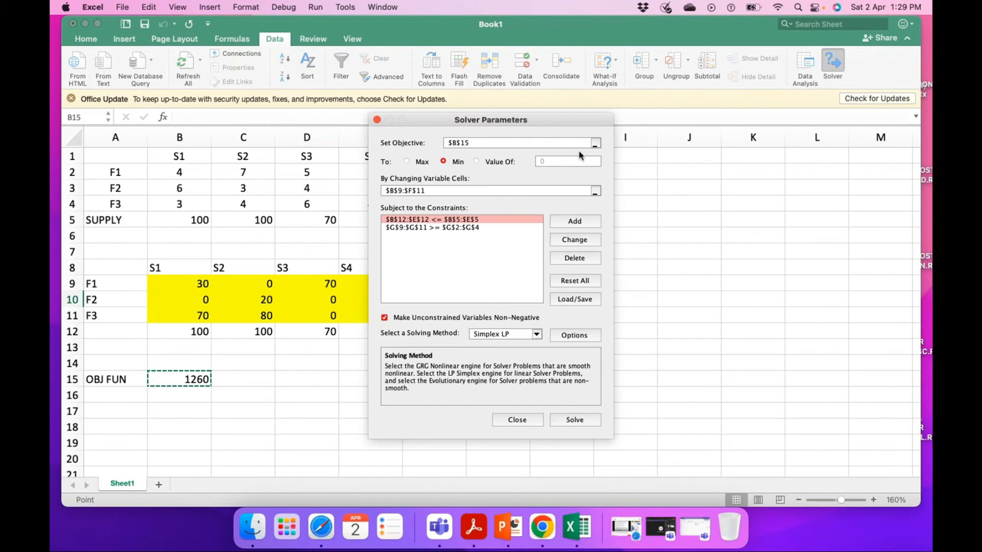
left_click(595, 143)
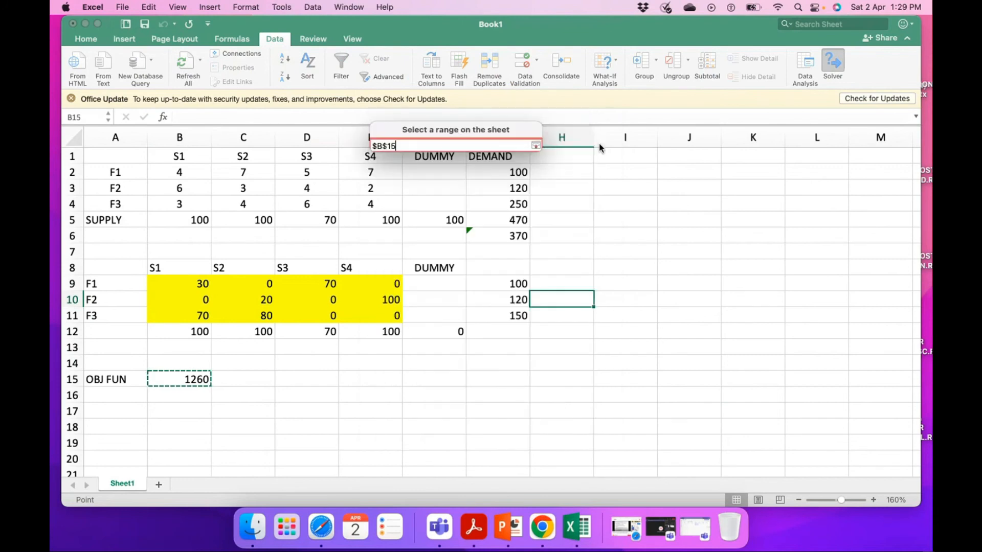
left_click(183, 378)
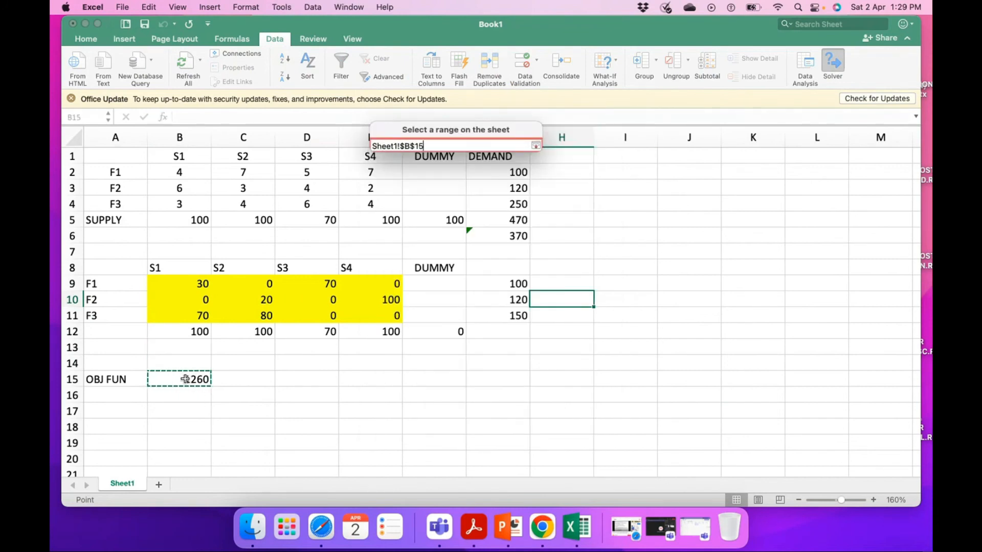
left_click(535, 146)
left_click(596, 194)
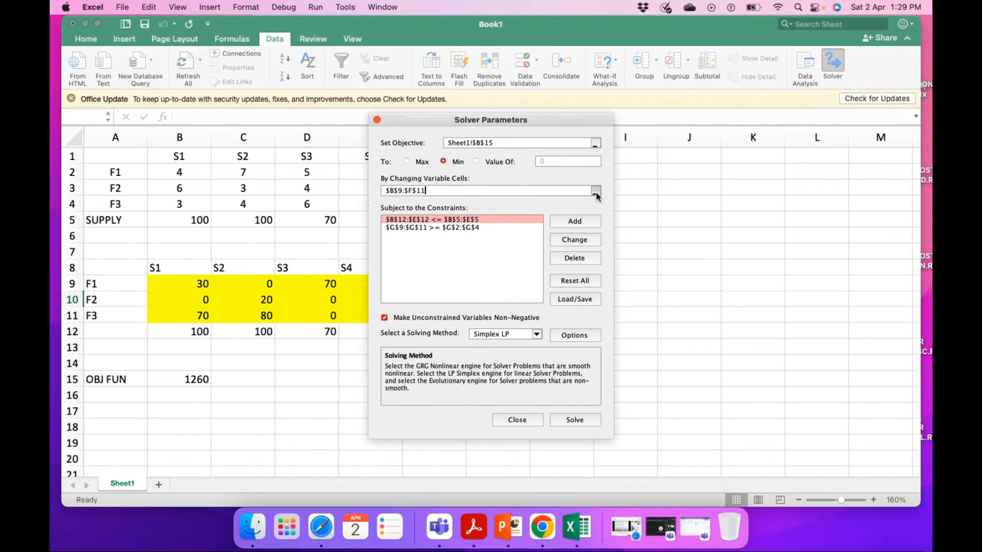
left_click_drag(202, 279, 442, 318)
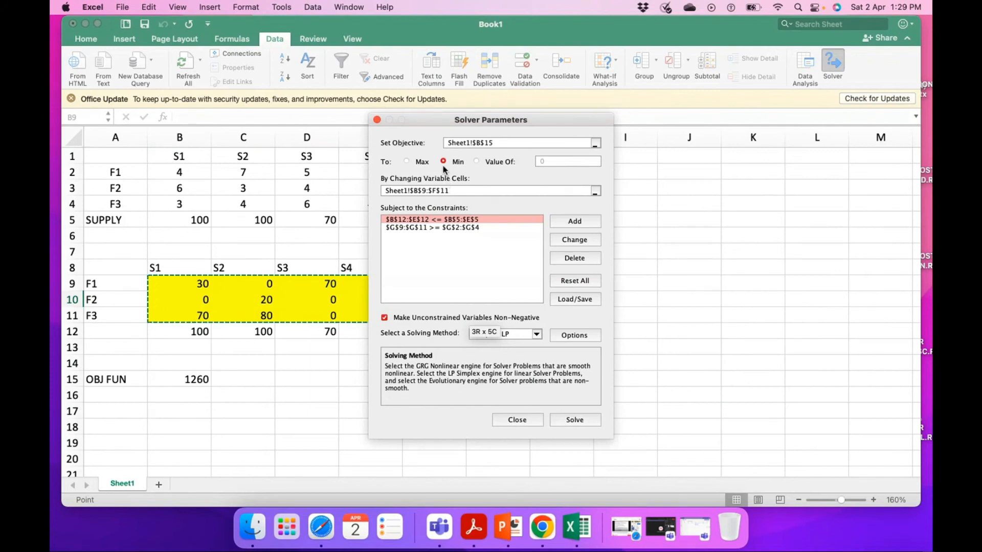
left_click(572, 221)
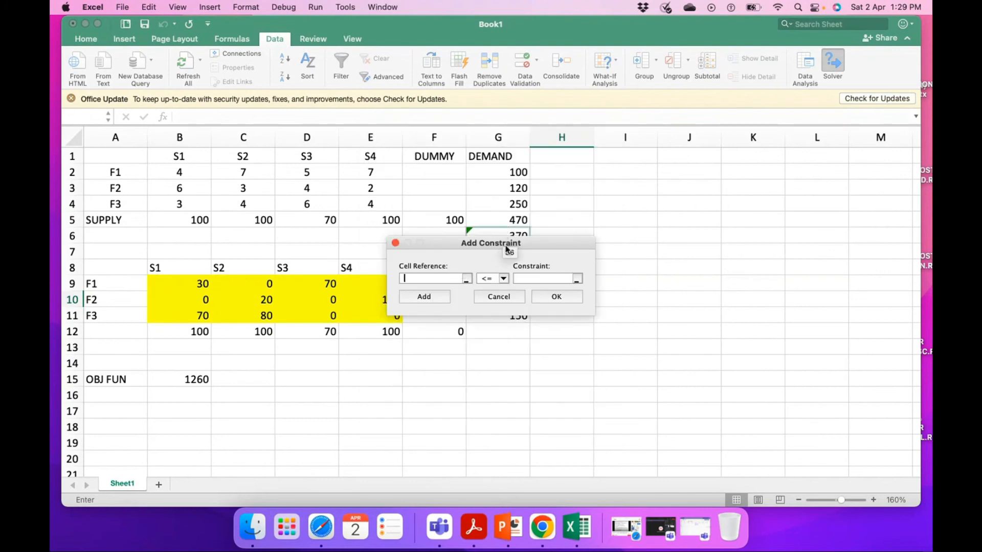
left_click_drag(496, 243, 658, 228)
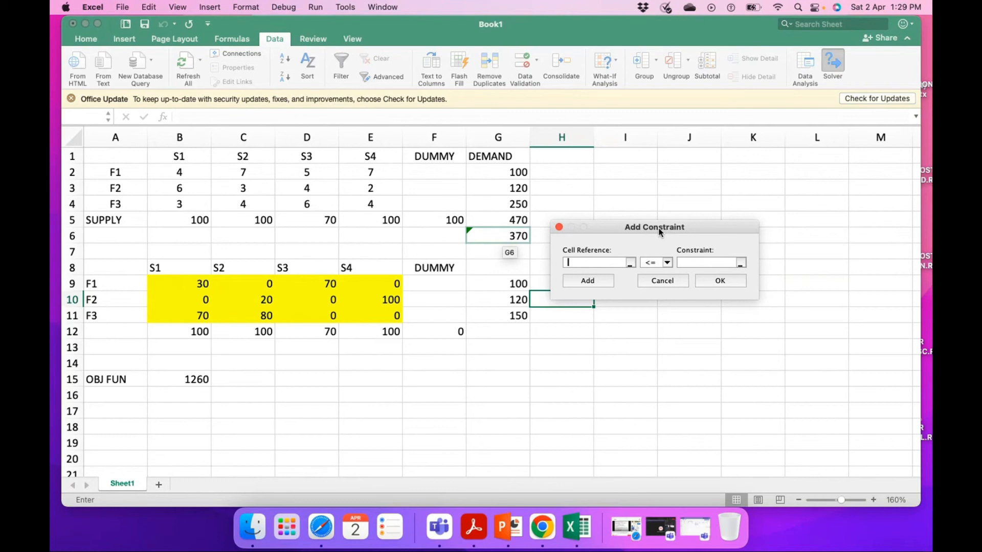
left_click(663, 283)
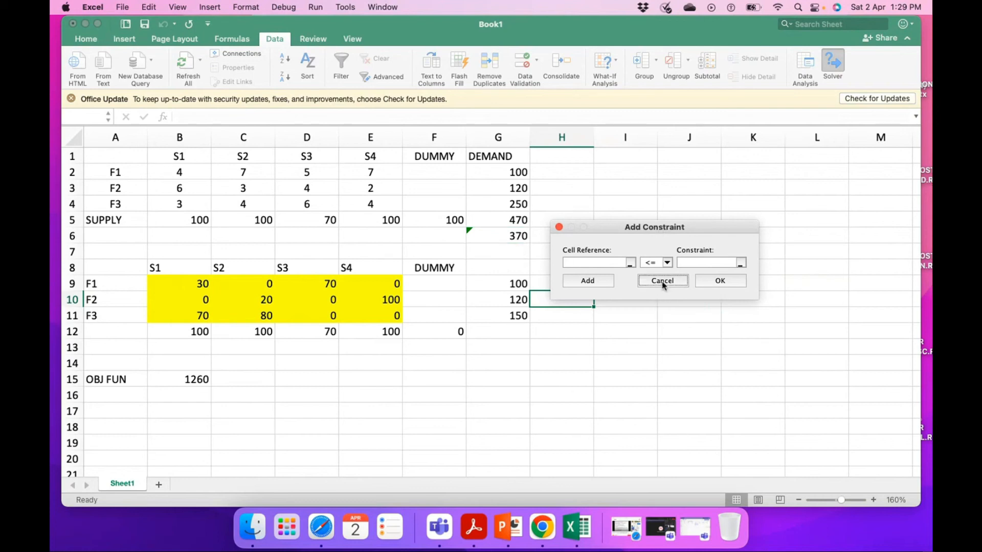
Step: Delete both existing Solver constraints, the supply one on B12:E12 and the demand one on G9:G11
left_click(445, 222)
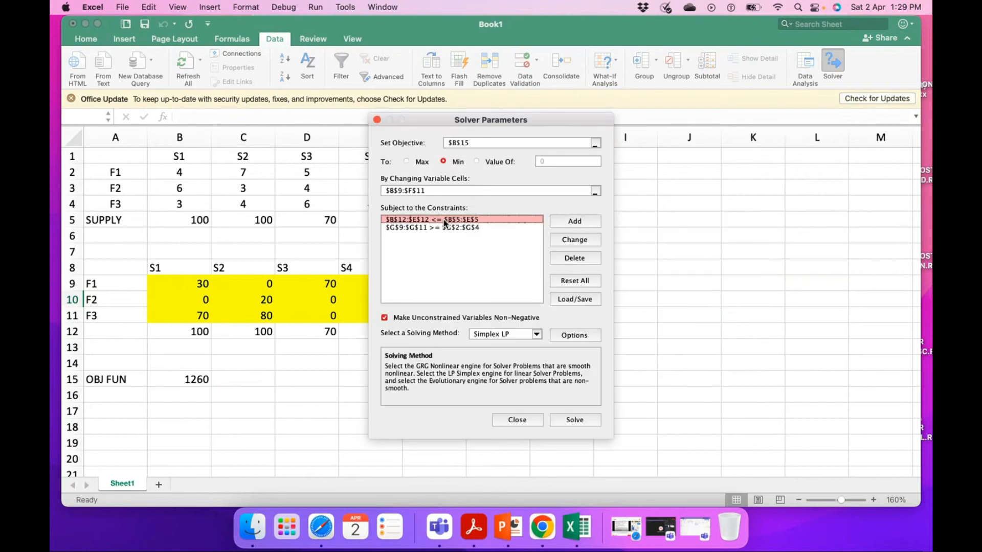
left_click(571, 260)
left_click(467, 221)
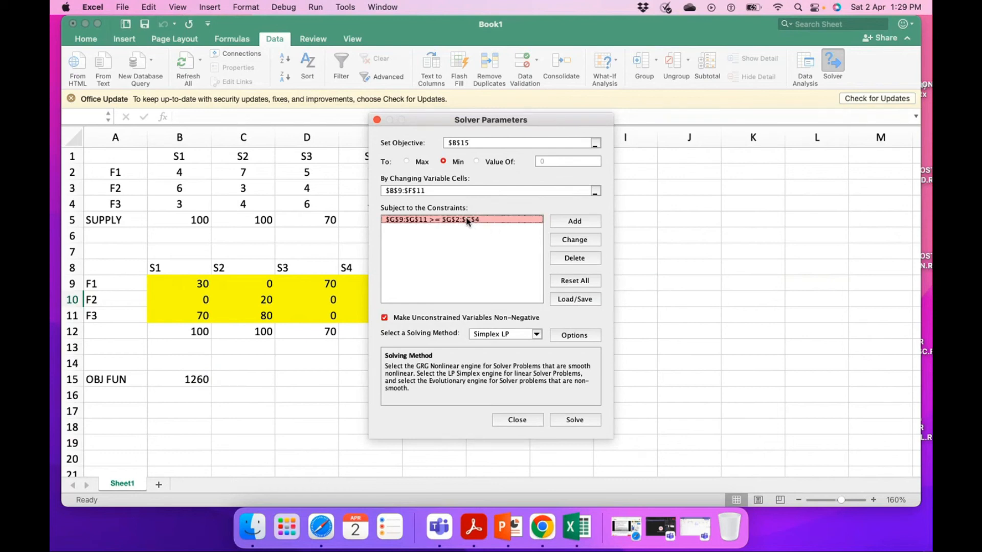
left_click(577, 258)
Step: Add the supply constraint B12:F12 <= B5:F5 so that it covers the dummy column
left_click(577, 222)
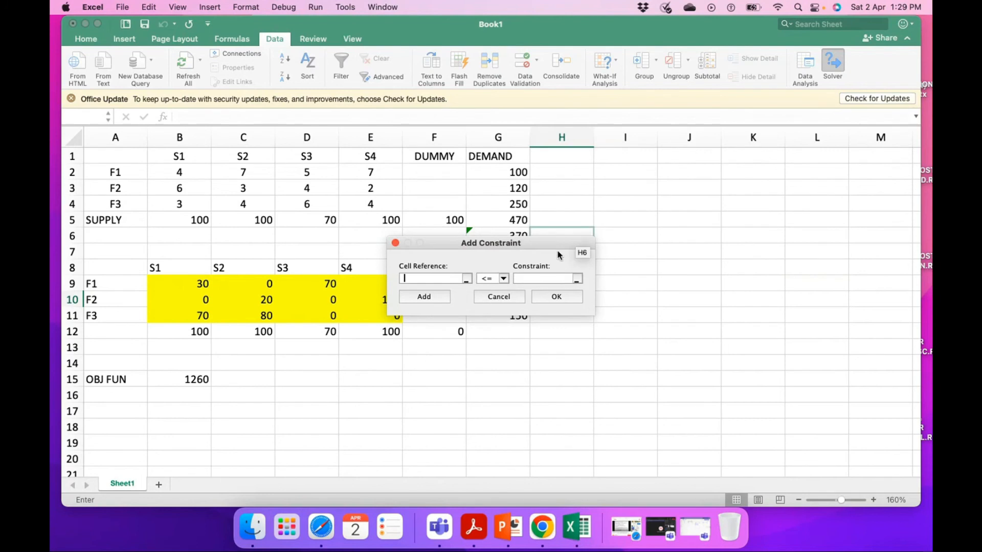
left_click_drag(501, 245, 680, 246)
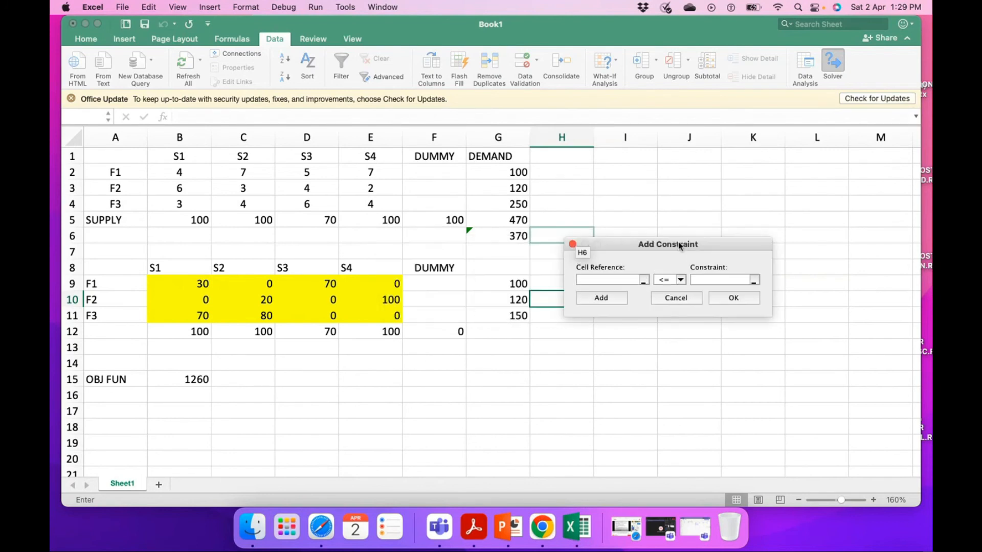
left_click(196, 333)
left_click_drag(196, 338, 442, 335)
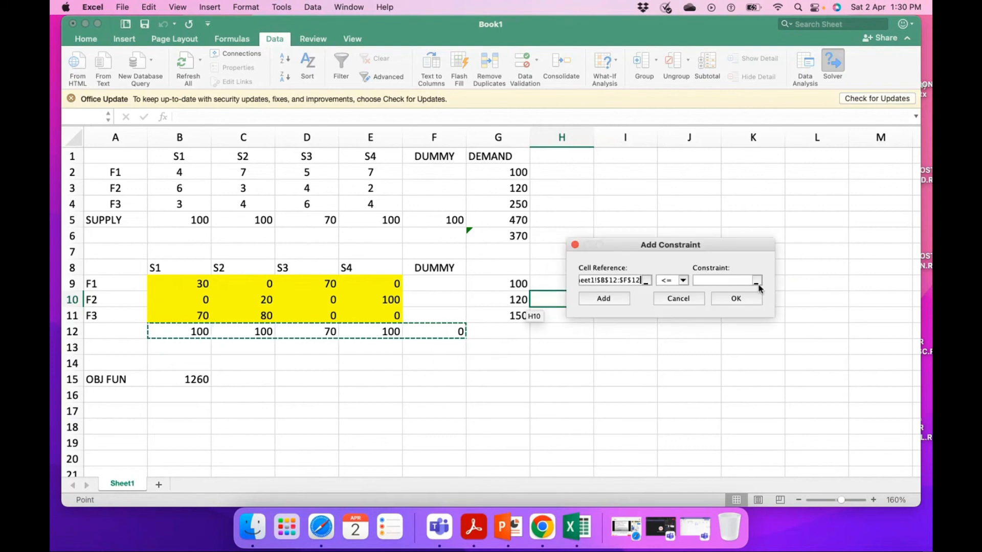
left_click(742, 280)
left_click_drag(171, 219, 432, 219)
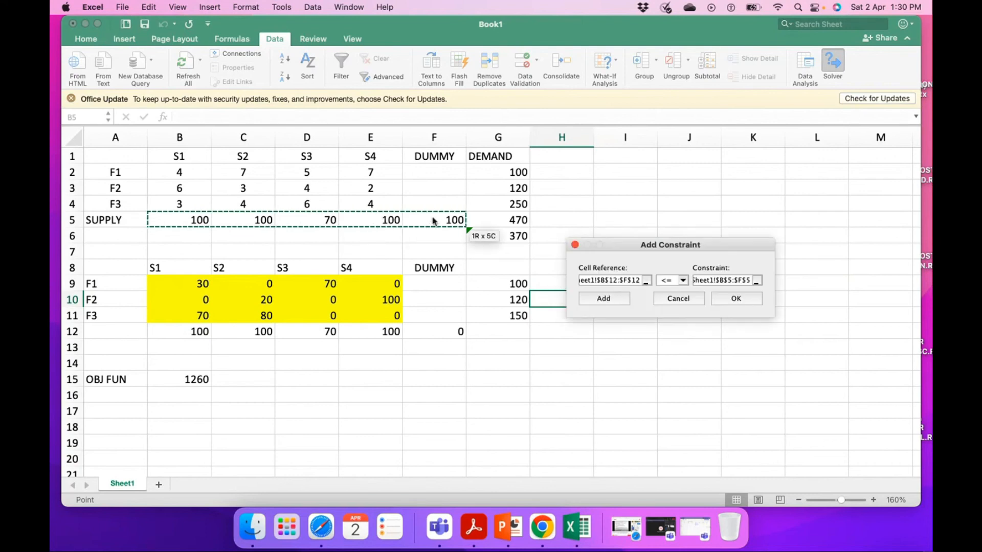
left_click(603, 299)
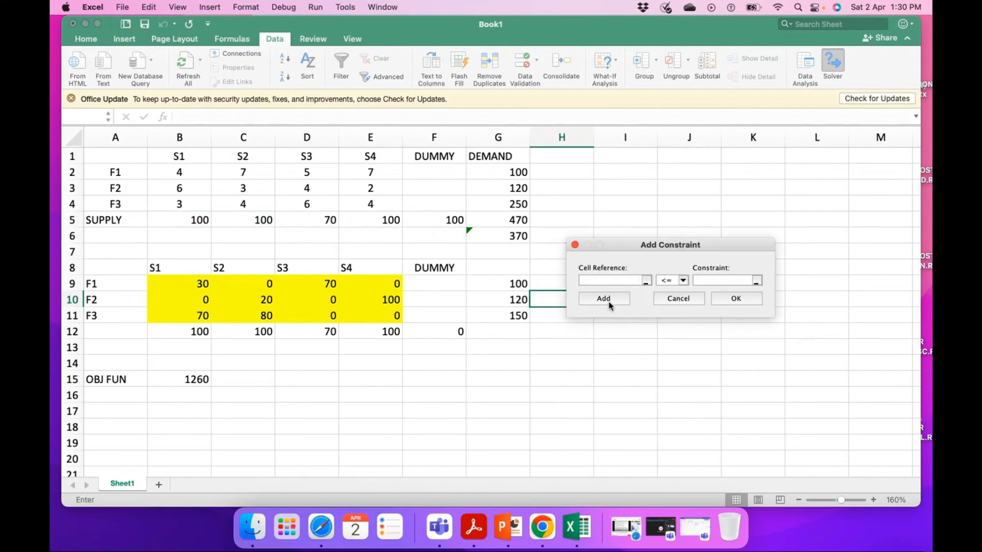
Step: Add the demand constraint G9:G11 >= G2:G4, and solve the model, keeping the Solver solution
left_click_drag(520, 283, 535, 323)
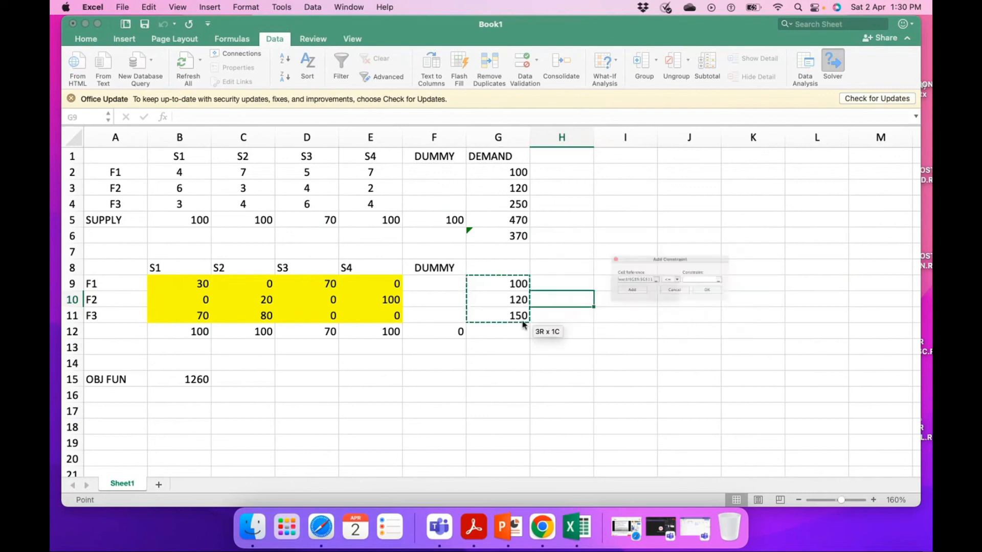
left_click(683, 280)
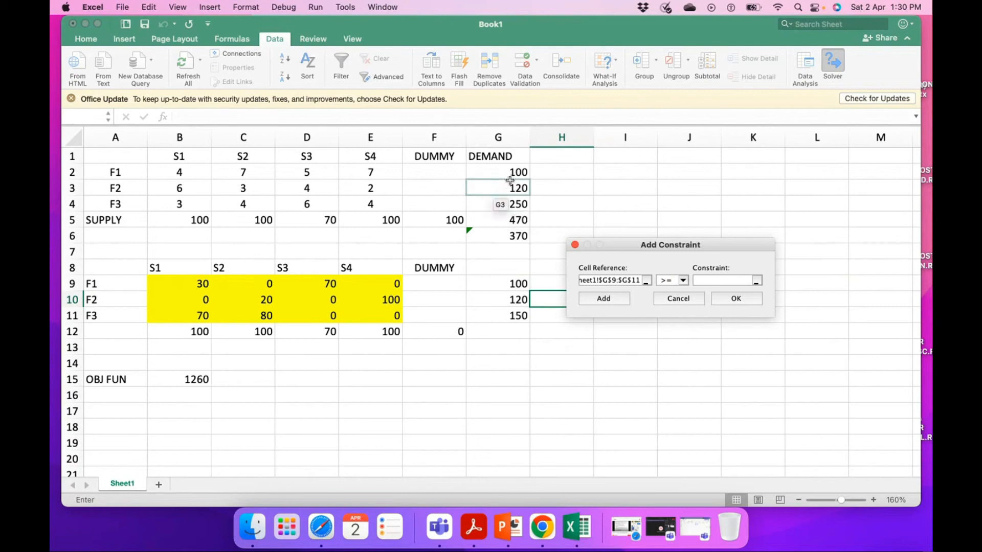
left_click_drag(513, 173, 514, 204)
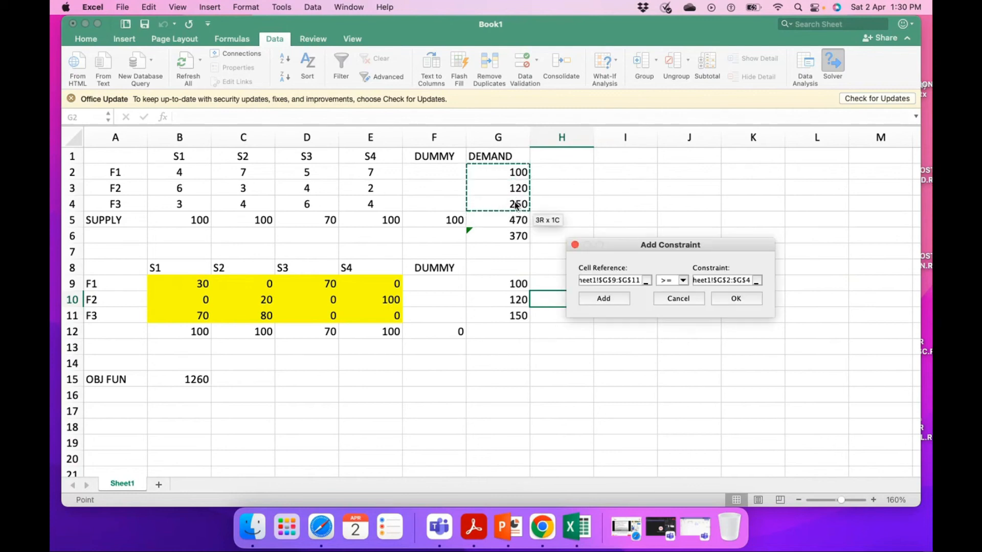
left_click(744, 298)
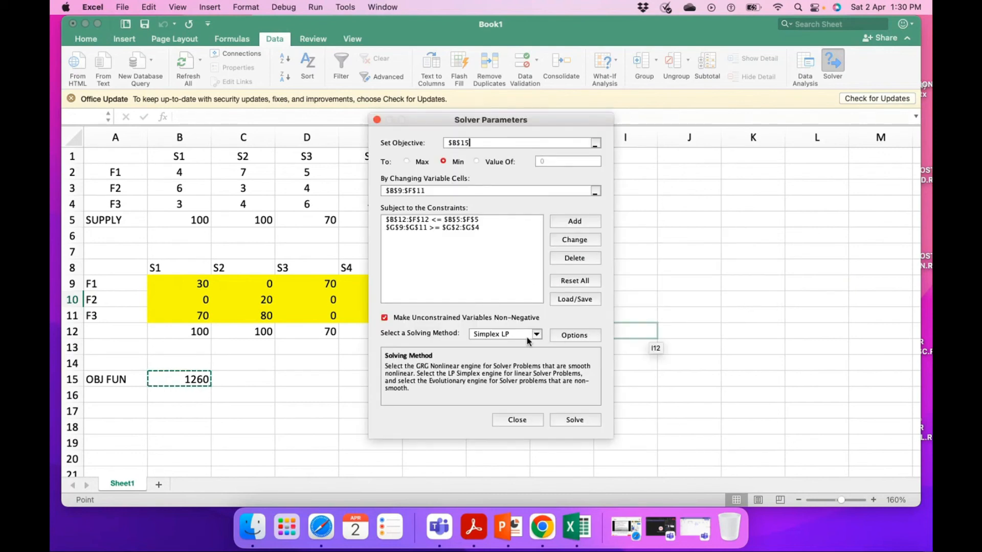
left_click(574, 420)
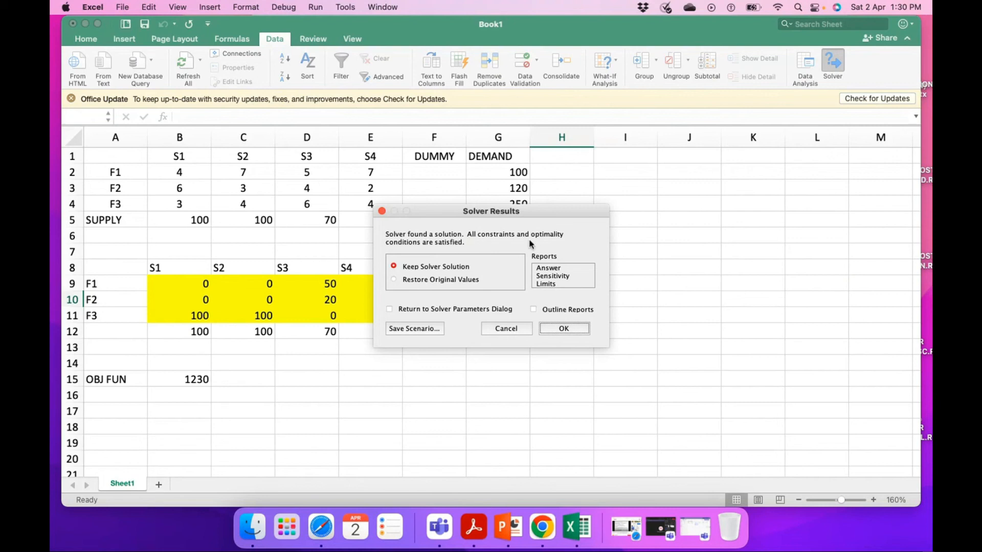
left_click(577, 330)
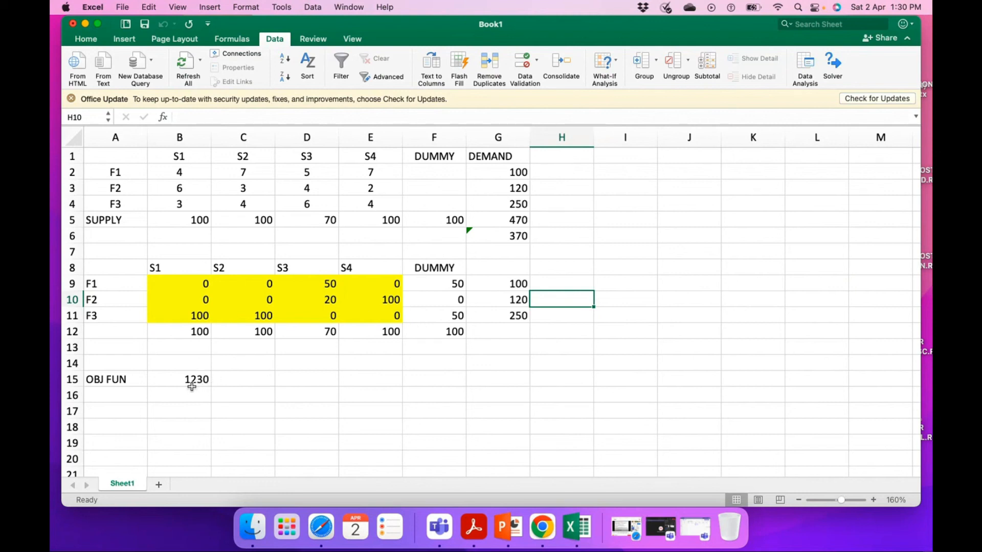
Step: Copy the allocation in B9:F11, switch to PowerPoint, and select the empty Plant 1 to 3 cells under Supply A through Dummy on slide 7
left_click_drag(185, 282, 421, 312)
key("super+c")
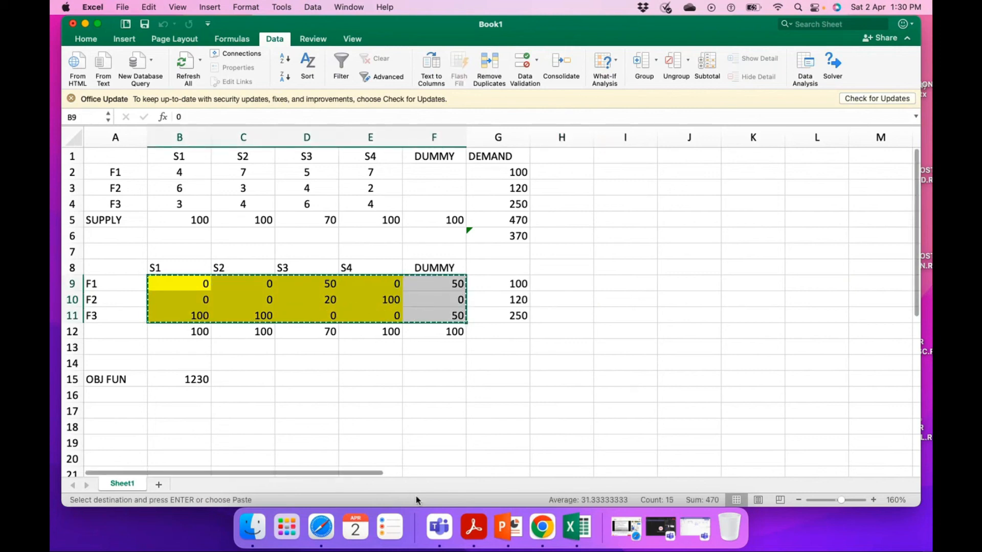
left_click(509, 529)
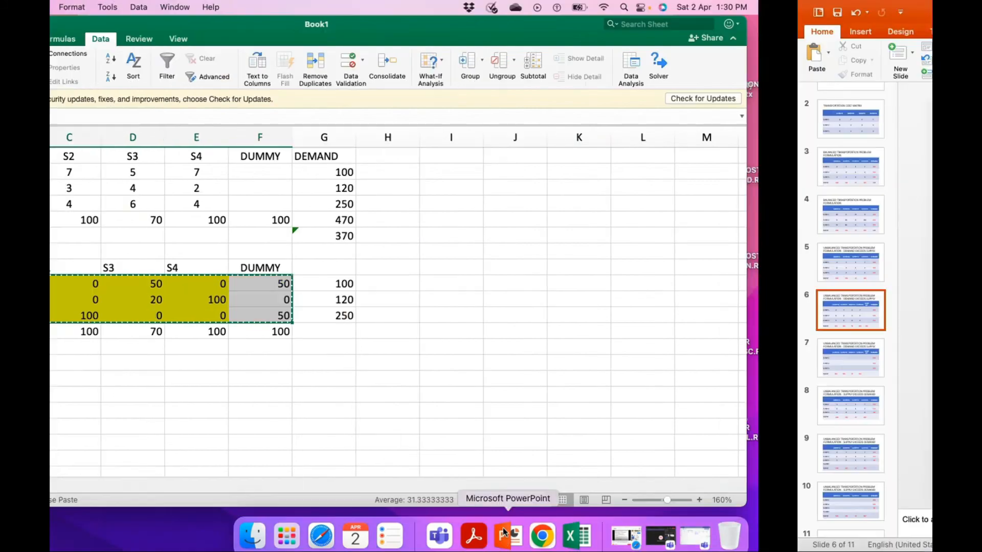
key("Down")
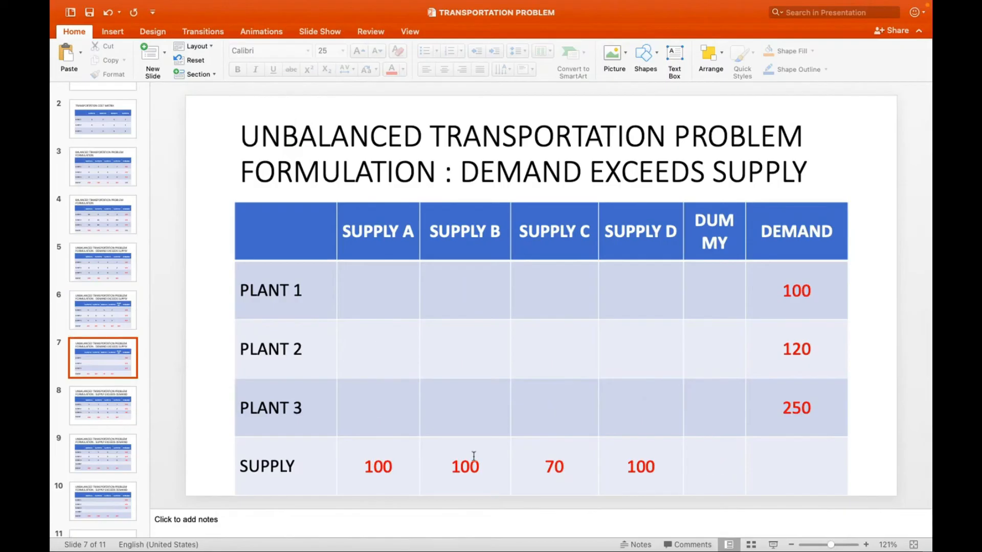
left_click_drag(399, 300, 698, 380)
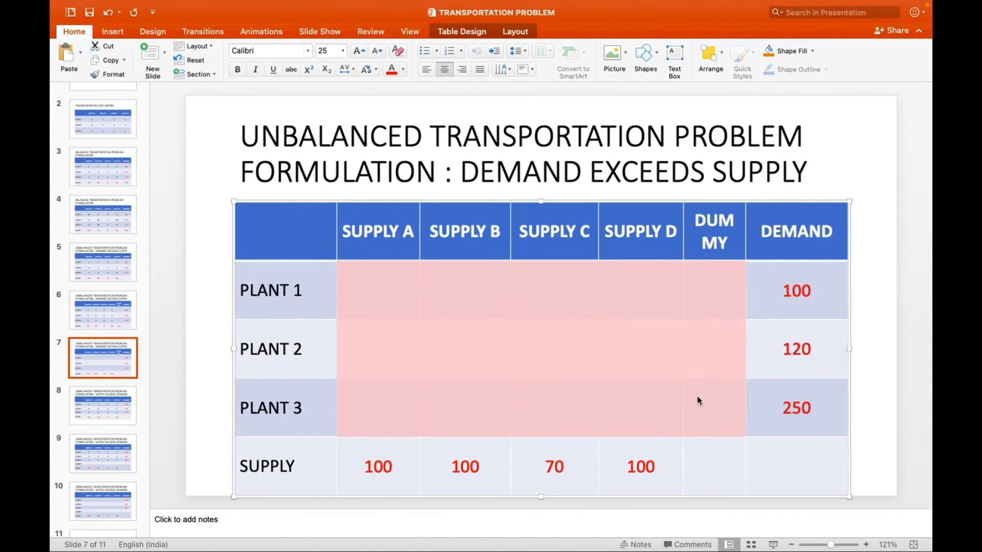